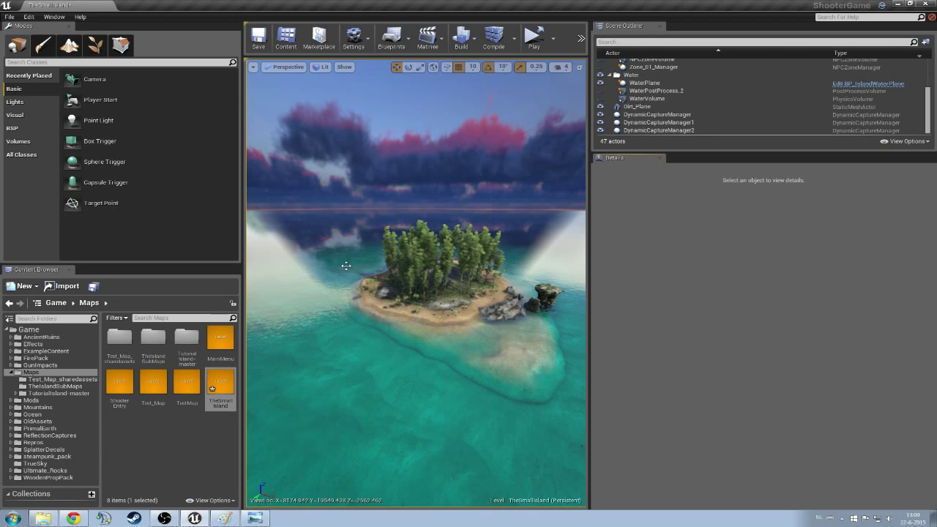
# Search the Modes panel for 'Supply Crate' and drop a Supply Crate Spawning Volume onto the island.
pyautogui.click(111, 62)
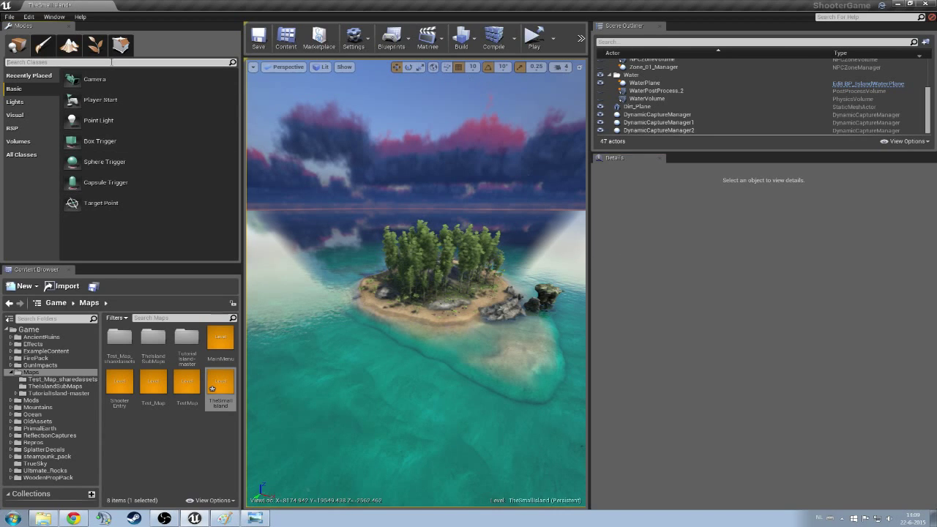
pyautogui.write('S')
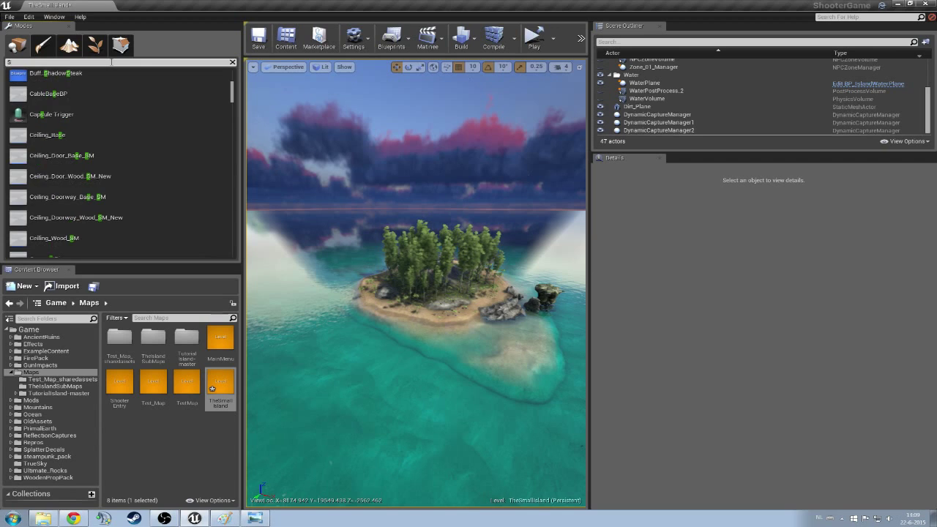
pyautogui.write('upll')
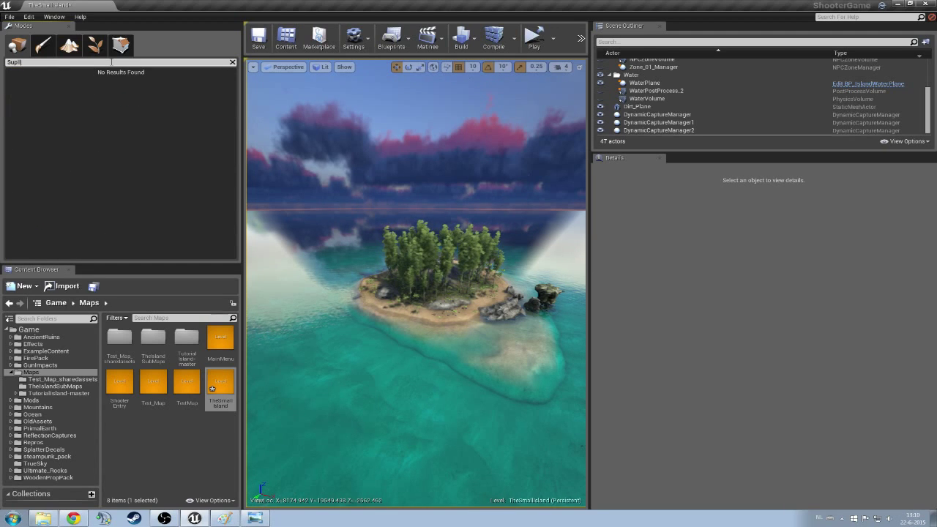
pyautogui.press('BackSpace')
pyautogui.write('pl')
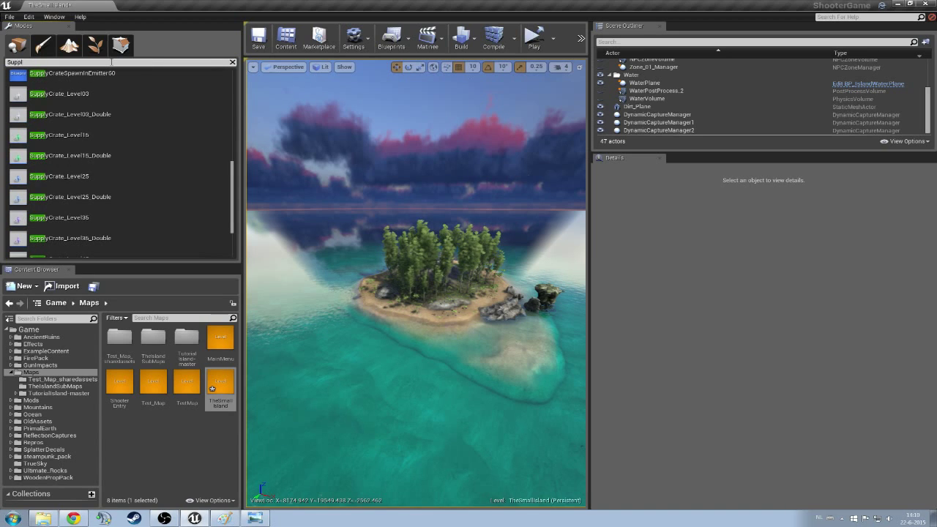
pyautogui.write('y Crate')
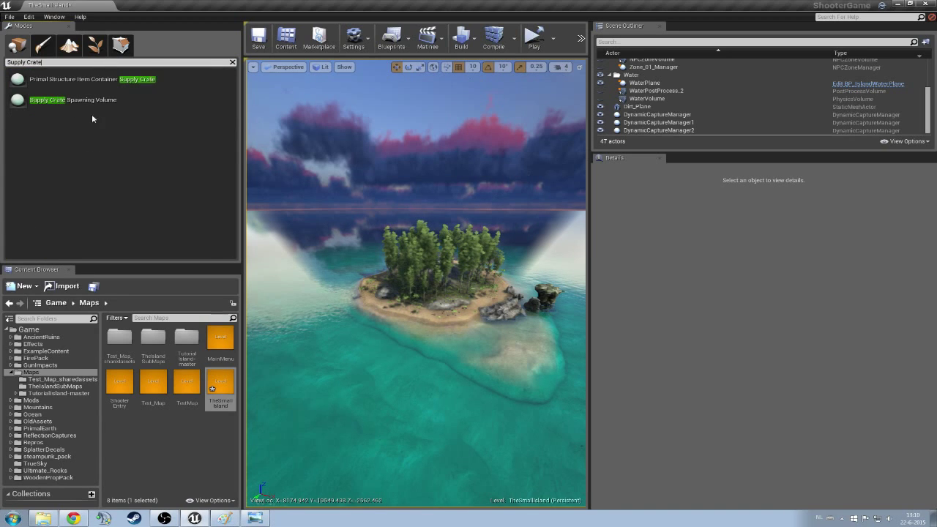
pyautogui.moveTo(79, 101); pyautogui.dragTo(427, 313)
pyautogui.scroll(2, 463, 308)
pyautogui.press('r')
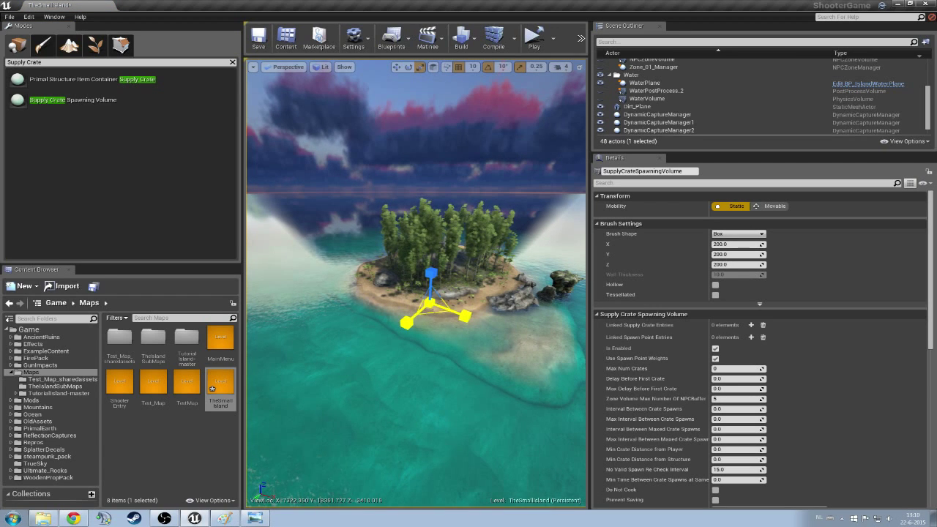
# Scale up the crate volume until its box covers the entire island, then clear the class search.
pyautogui.moveTo(428, 312); pyautogui.dragTo(430, 223)
pyautogui.moveTo(430, 255); pyautogui.dragTo(448, 223, button='right')
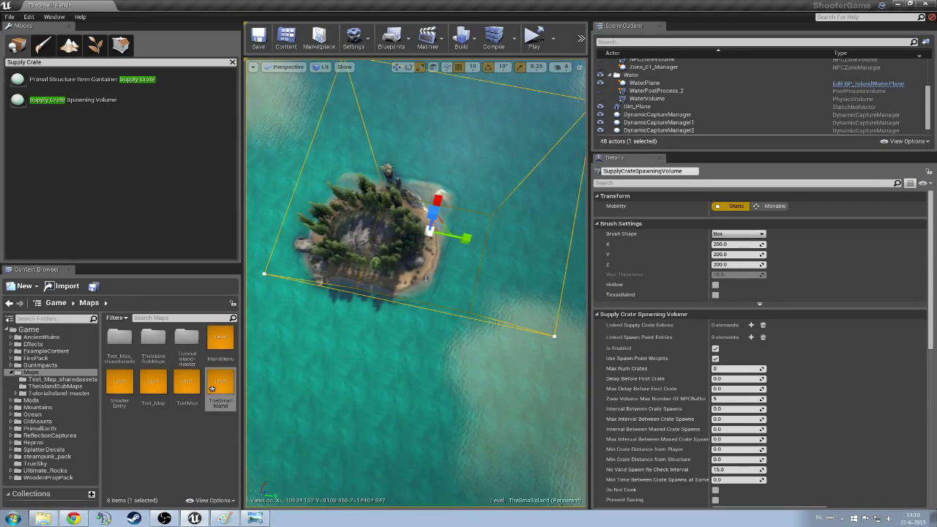
pyautogui.moveTo(447, 224); pyautogui.dragTo(400, 226)
pyautogui.press('w')
pyautogui.moveTo(399, 225); pyautogui.dragTo(322, 107, button='right')
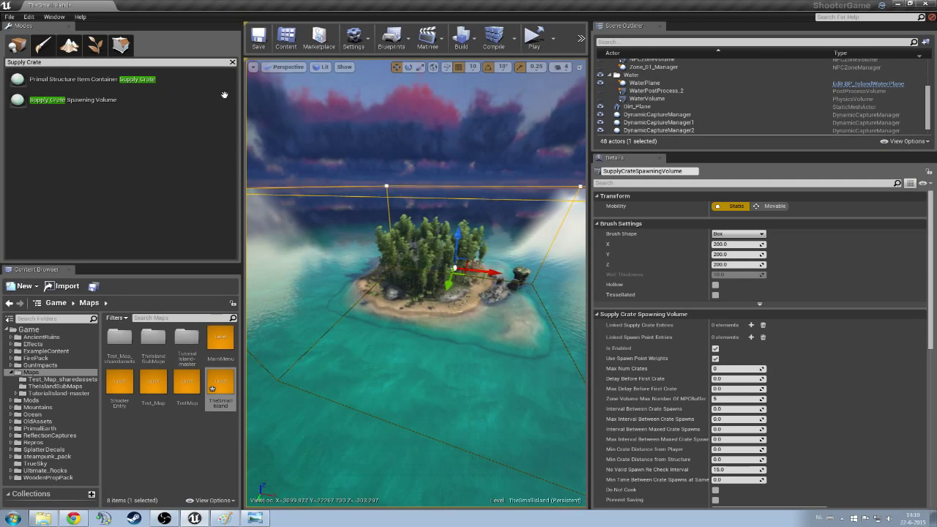
pyautogui.click(232, 62)
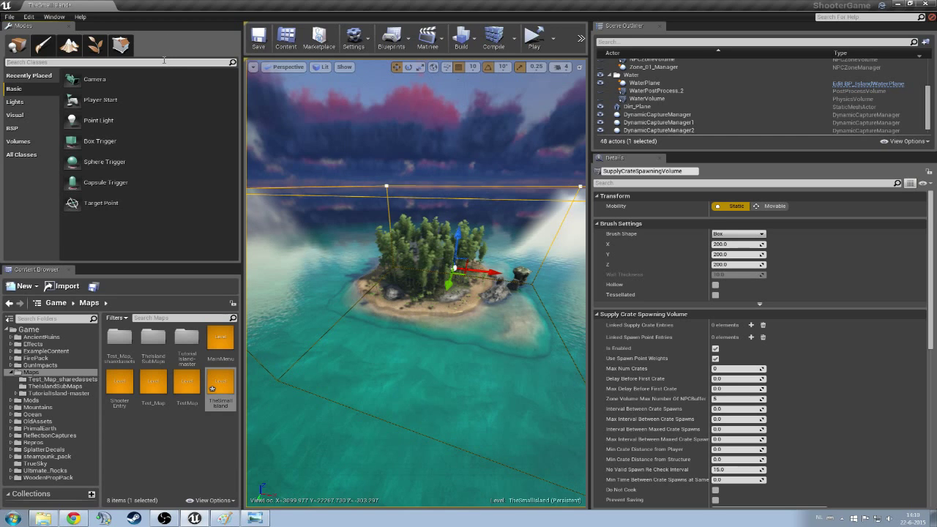
# Search 'Server' and place ServerSidePoint_Huge spawn points on the island inside the volume.
pyautogui.click(164, 62)
pyautogui.write('Server')
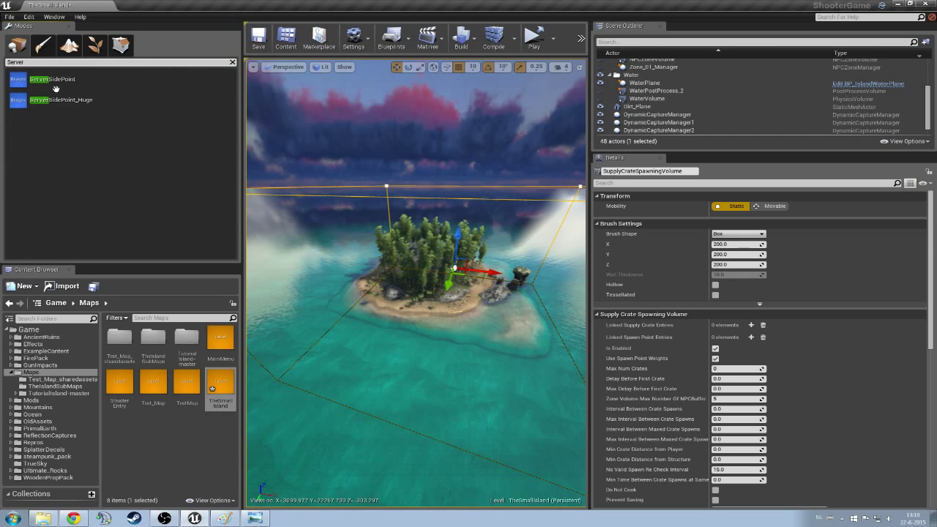
pyautogui.click(81, 100)
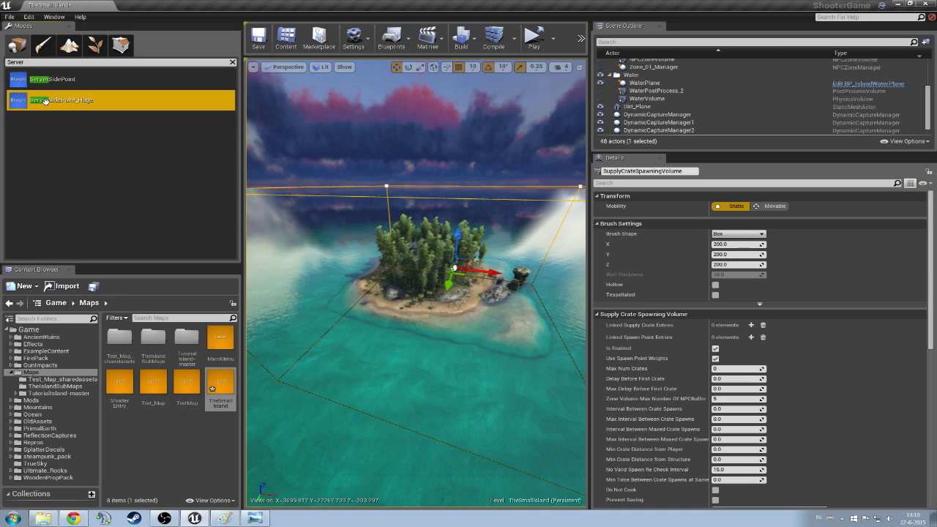
pyautogui.moveTo(80, 99); pyautogui.dragTo(398, 306)
pyautogui.press('f')
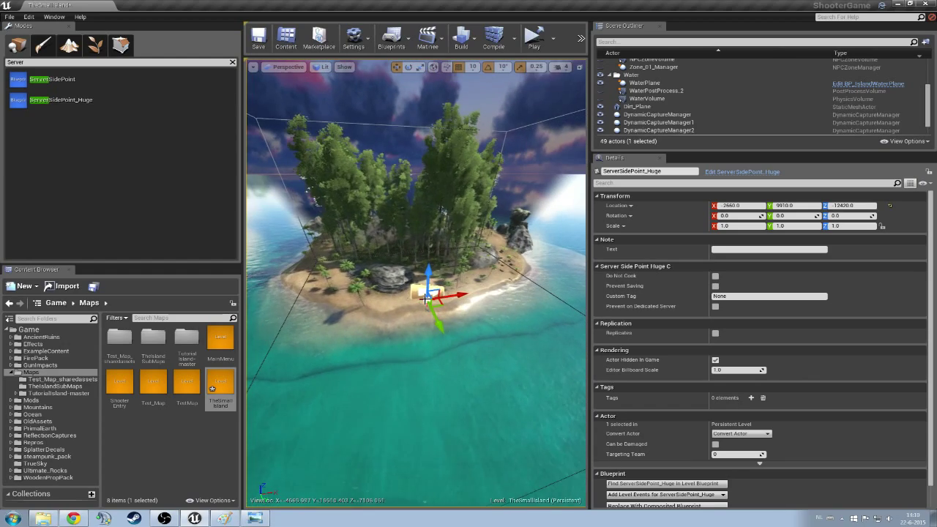
pyautogui.keyDown('alt'); pyautogui.moveTo(426, 298); pyautogui.dragTo(388, 241); pyautogui.keyUp('alt')
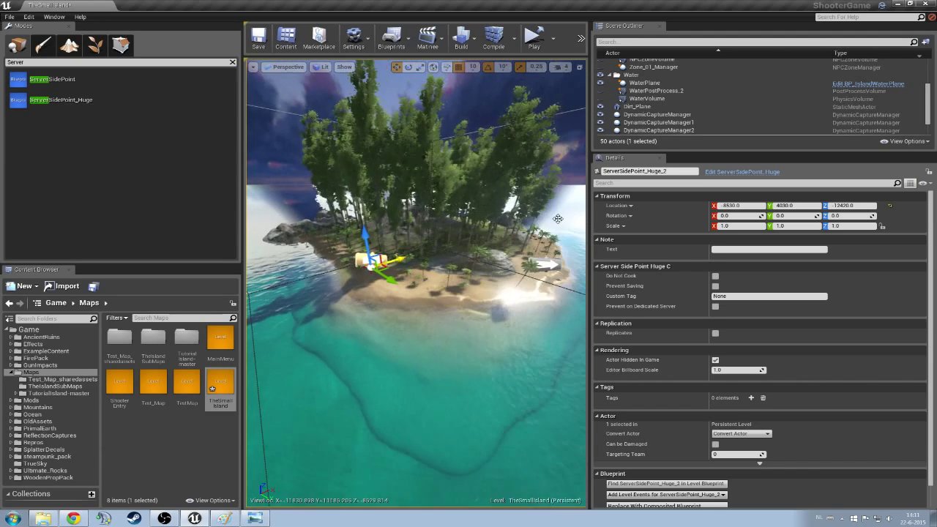
pyautogui.scroll(-2, 668, 121)
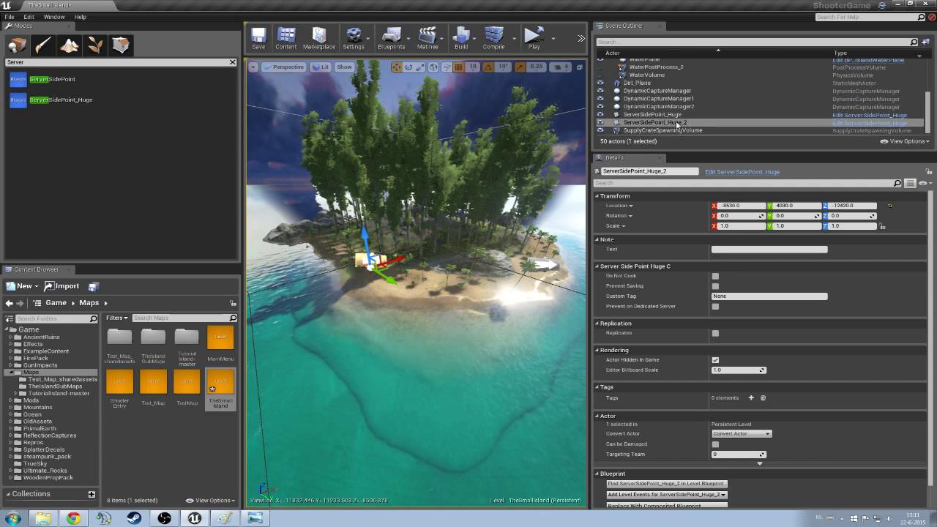
pyautogui.moveTo(329, 176)
pyautogui.keyDown('alt'); pyautogui.mouseDown()
pyautogui.moveTo(331, 161)
pyautogui.moveTo(330, 176)
pyautogui.mouseUp(); pyautogui.keyUp('alt')
# Select the SupplyCrateSpawningVolume and enter 1 in its Max Num Crates field.
pyautogui.click(330, 176)
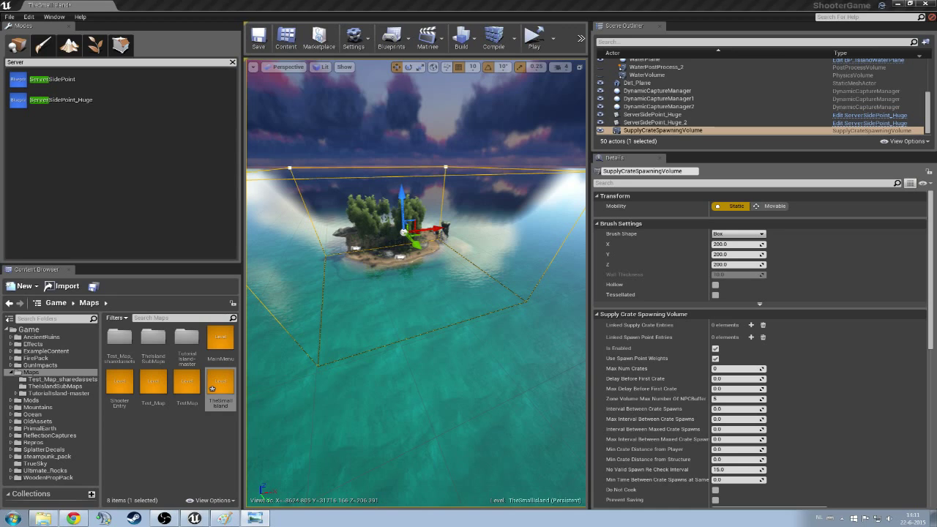
pyautogui.click(719, 369)
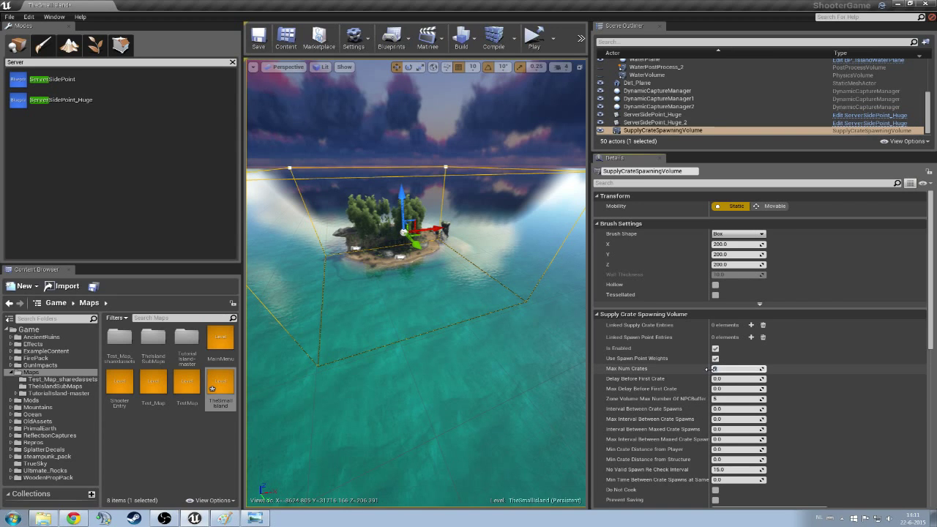
pyautogui.moveTo(710, 371); pyautogui.dragTo(735, 371)
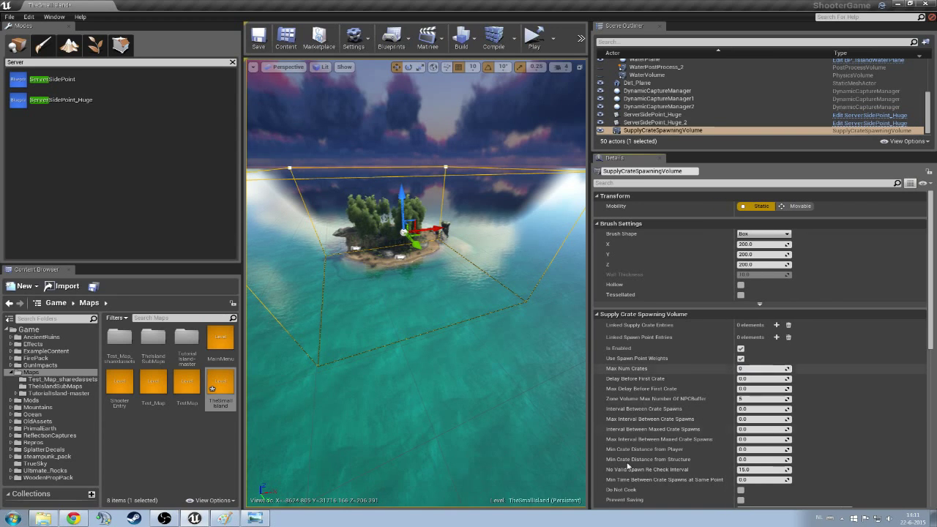
pyautogui.click(744, 369)
pyautogui.write('1')
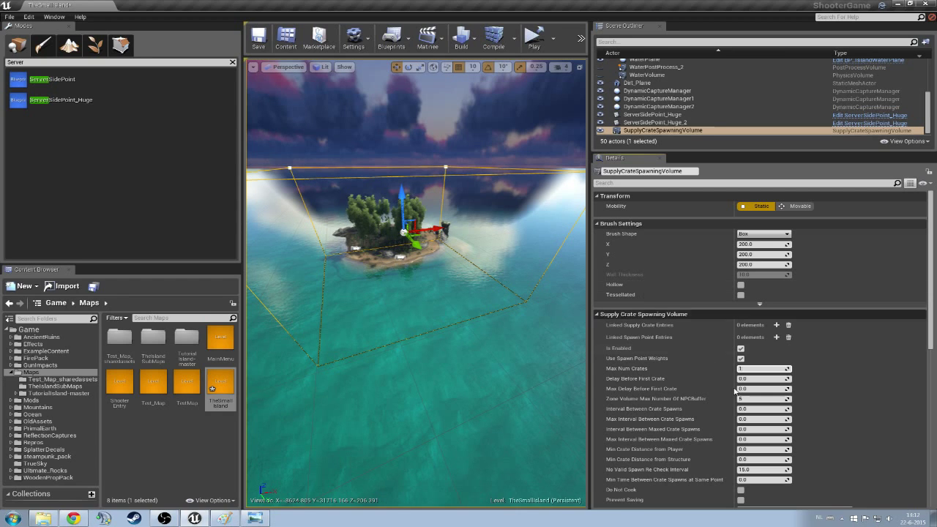
# Set Delay Before First Crate to 30 and the max delay to 90, keeping the zone limit at 5.
pyautogui.click(746, 379)
pyautogui.doubleClick(750, 379)
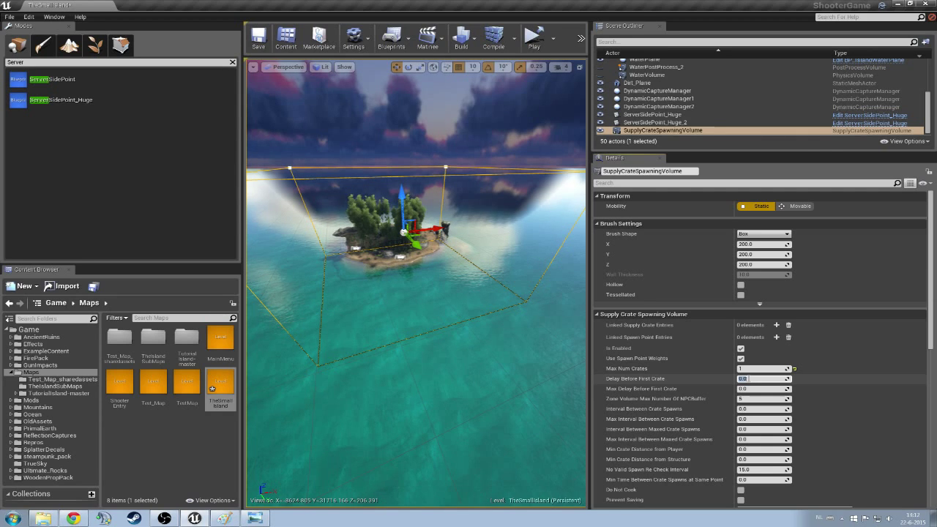
pyautogui.write('30')
pyautogui.press('Tab')
pyautogui.write('90')
pyautogui.press('Tab')
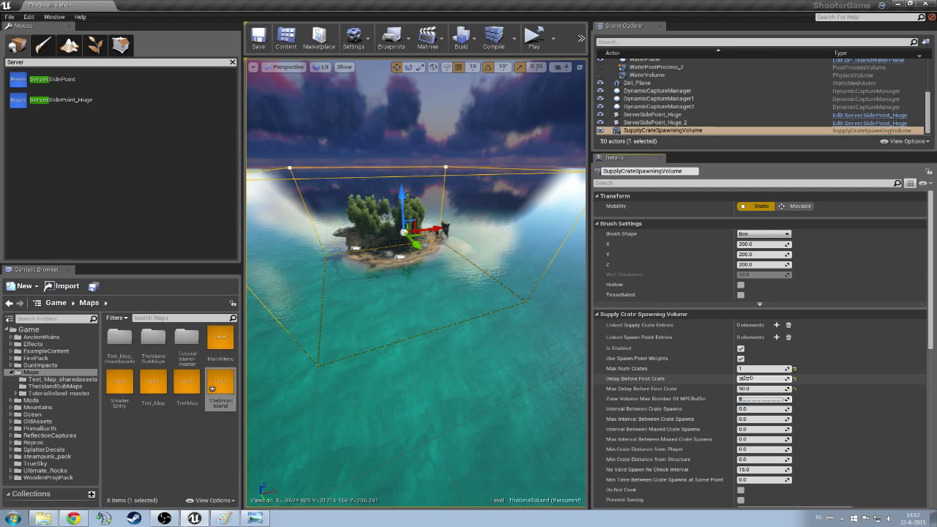
pyautogui.press('Tab')
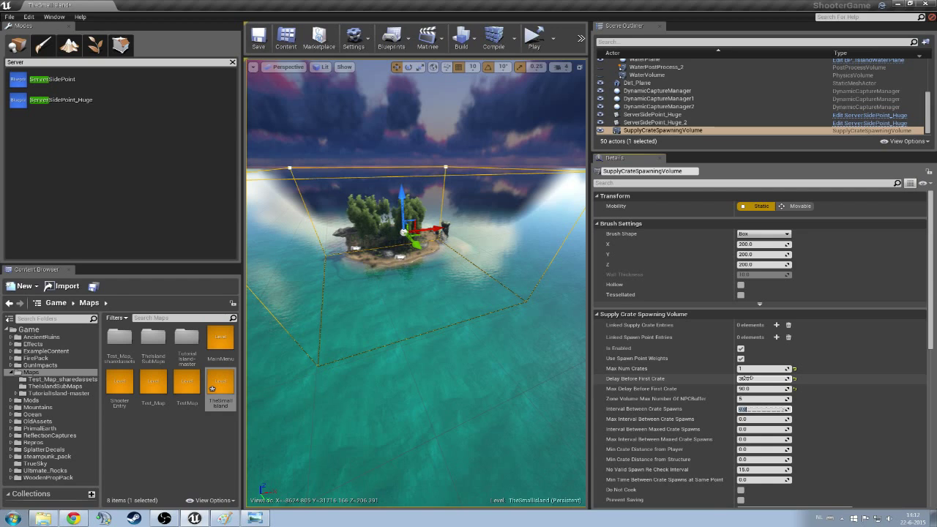
# Set the crate spawn interval to 60 and its maximum to 150.
pyautogui.write('30')
pyautogui.press('Tab')
pyautogui.write('15')
pyautogui.click(759, 409)
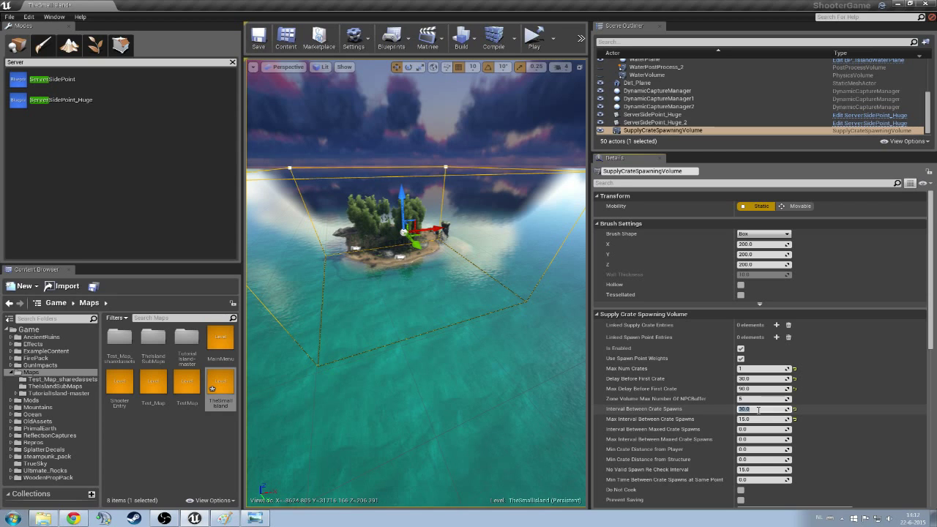
pyautogui.write('60')
pyautogui.press('Tab')
pyautogui.write('150')
pyautogui.press('Tab')
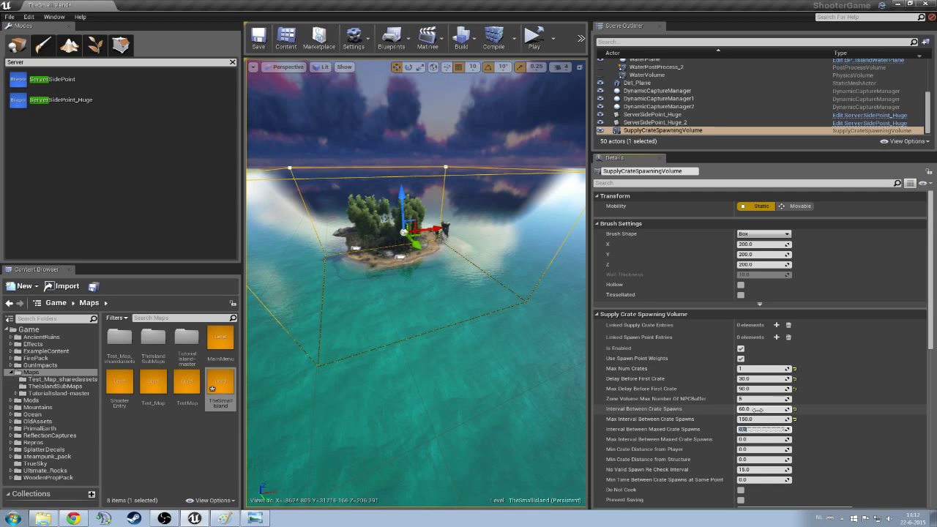
# Set the maxed-spawn intervals to 60/180 and minimum player/structure distances to 1000/8000.
pyautogui.write('60')
pyautogui.press('Tab')
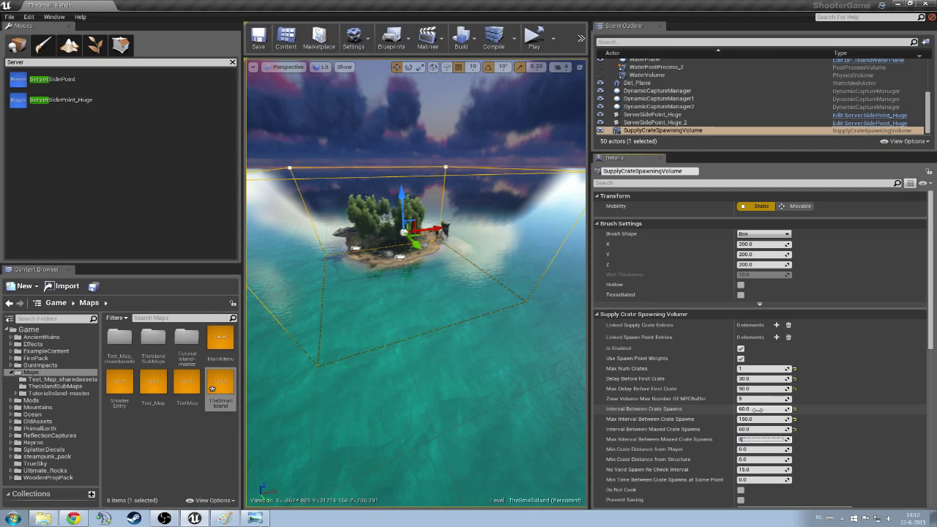
pyautogui.write('180')
pyautogui.press('Tab')
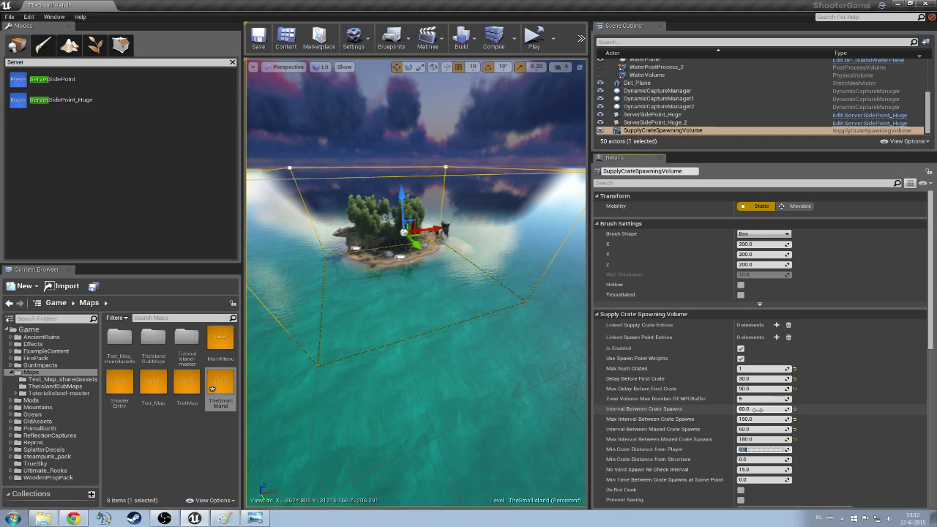
pyautogui.write('1000')
pyautogui.press('Tab')
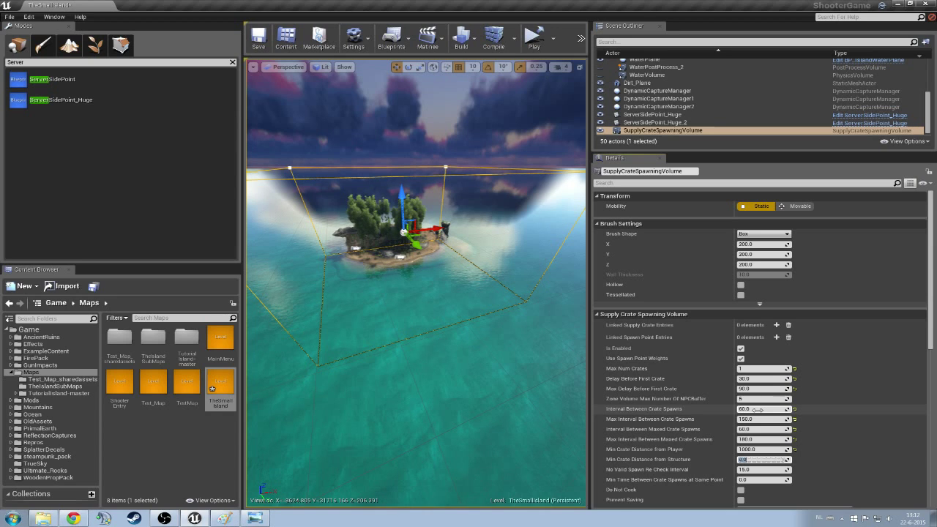
pyautogui.write('800')
pyautogui.write('0')
pyautogui.press('Tab')
pyautogui.press('Tab')
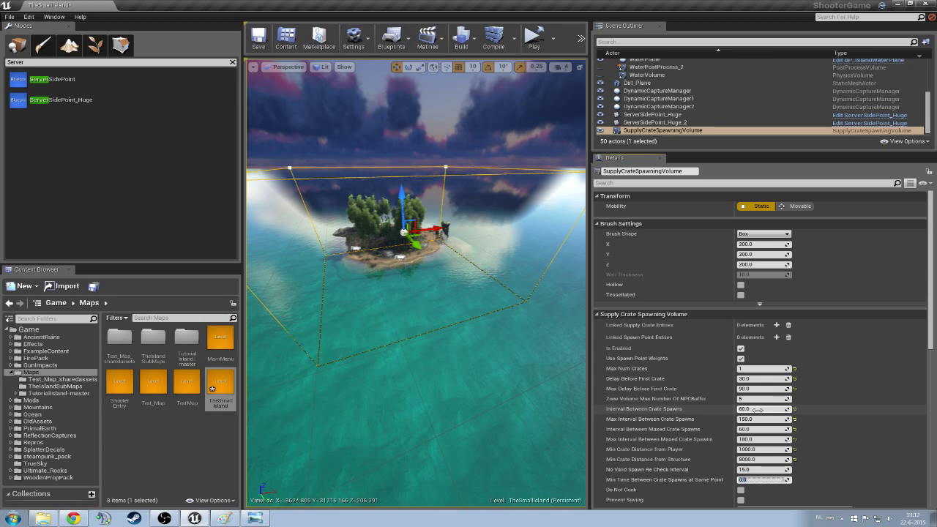
# Set the no-valid-spawn recheck interval to 5 and begin entering the same-point minimum time.
pyautogui.click(746, 470)
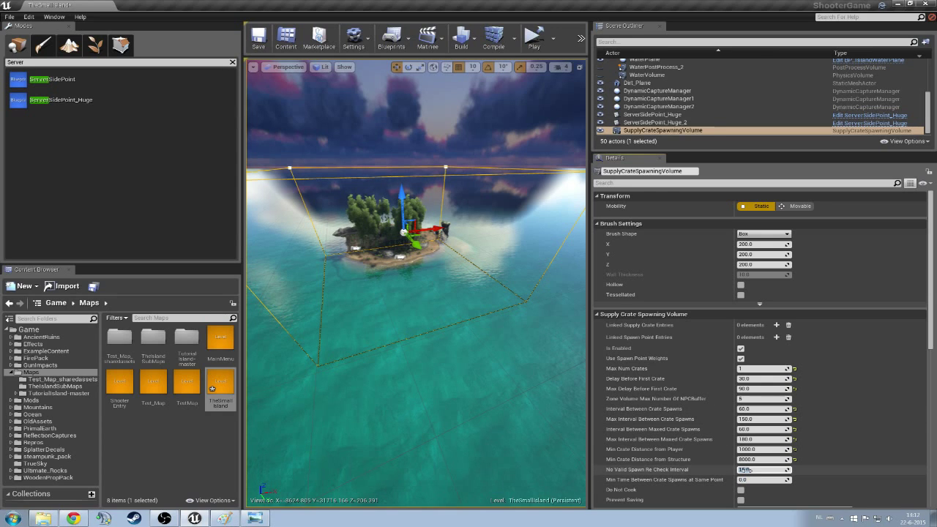
pyautogui.write('5')
pyautogui.press('Tab')
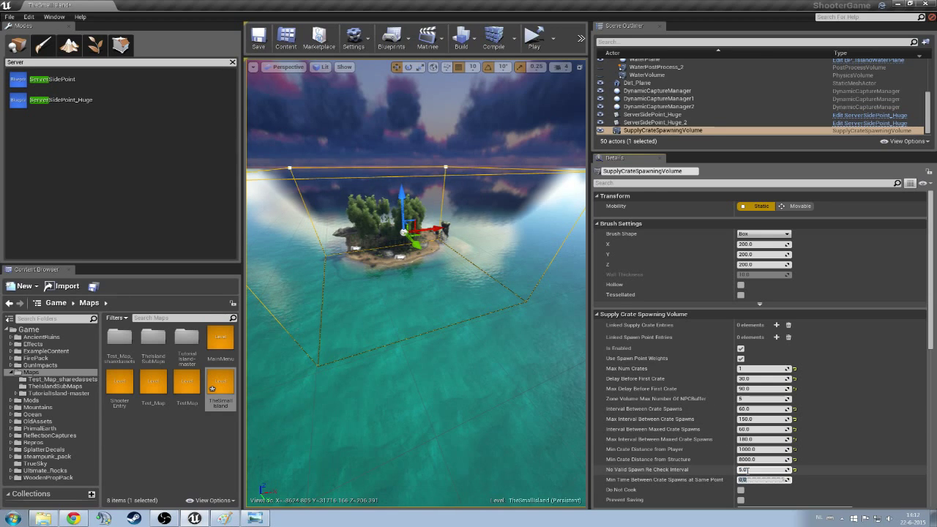
pyautogui.write('10')
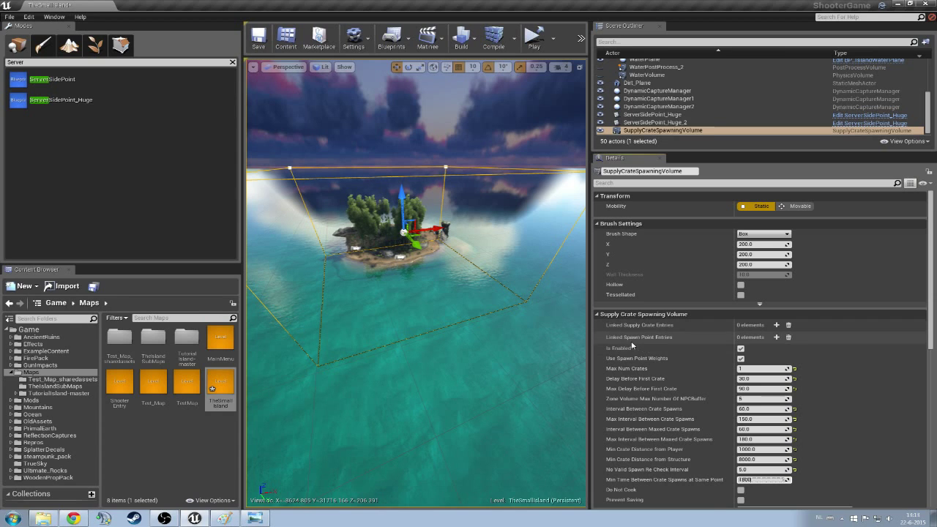
# Add two Linked Spawn Point Entries and link the first to ServerSidePoint_Huge.
pyautogui.click(776, 338)
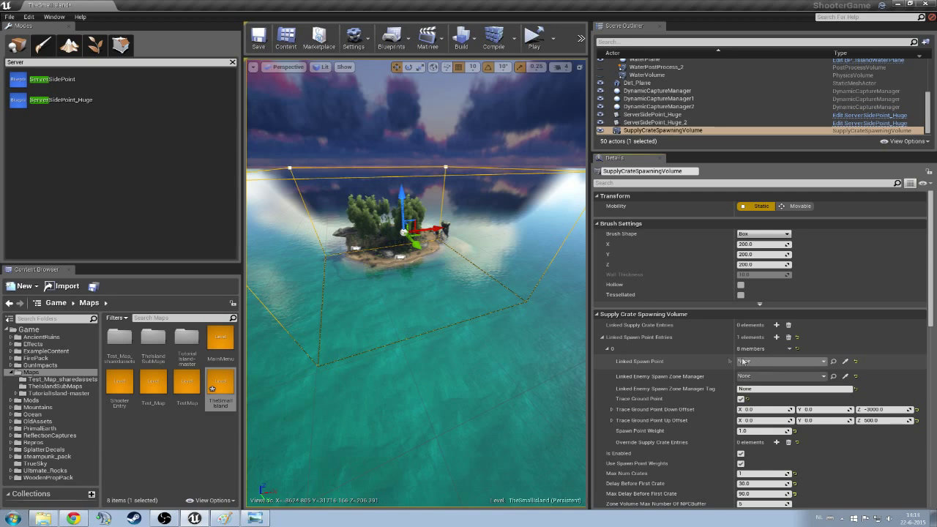
pyautogui.click(776, 337)
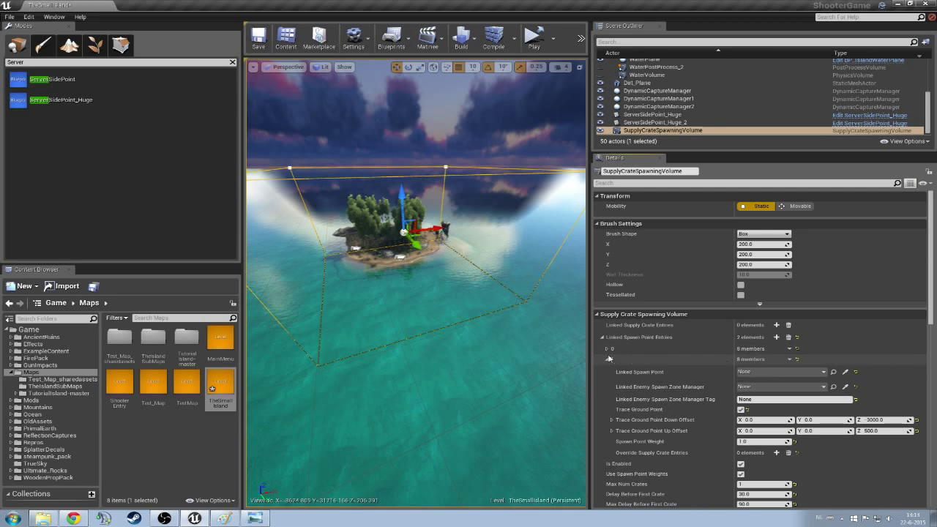
pyautogui.click(739, 359)
pyautogui.click(739, 348)
pyautogui.click(754, 361)
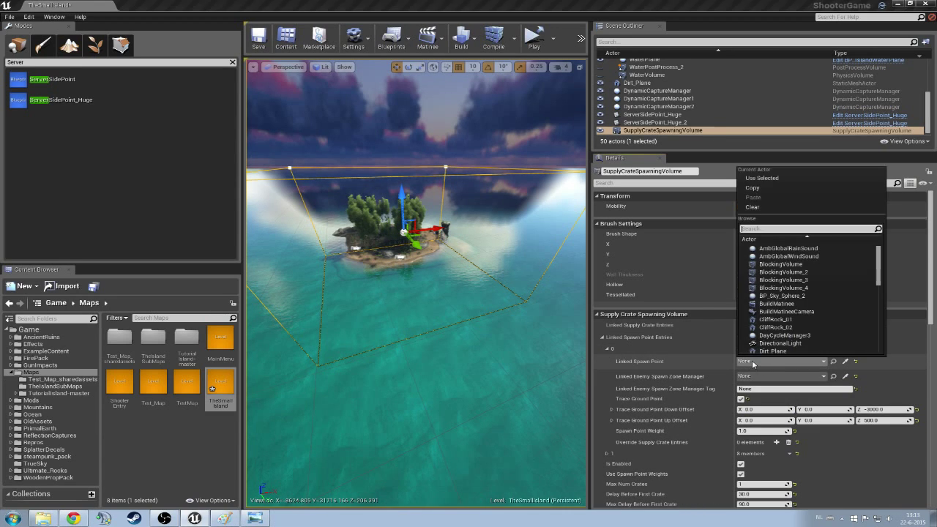
pyautogui.write('Server')
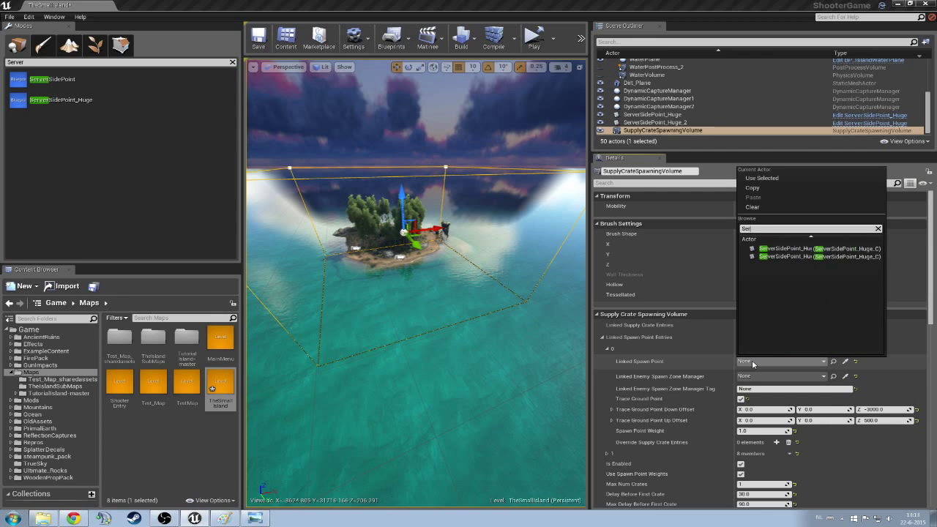
pyautogui.click(785, 254)
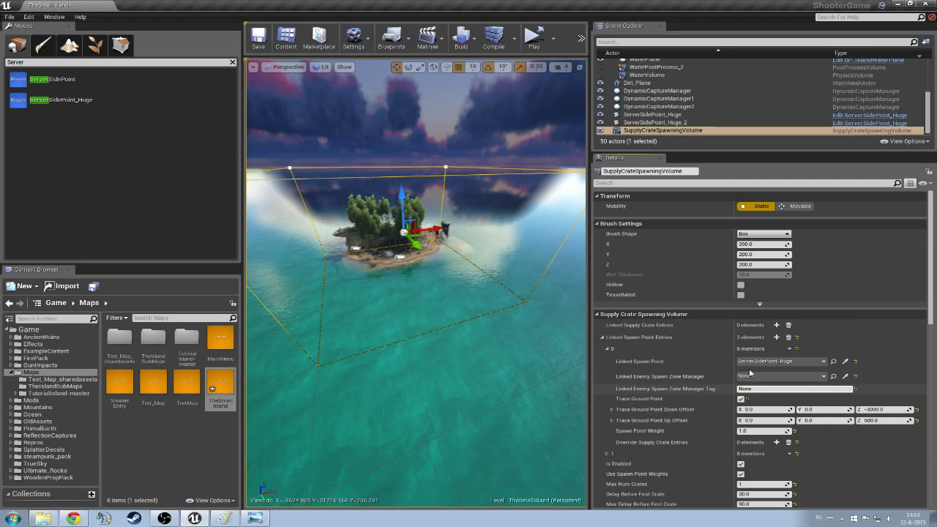
# Link the second entry to ServerSidePoint_Huge_2 and review the first entry's link.
pyautogui.click(607, 350)
pyautogui.click(607, 358)
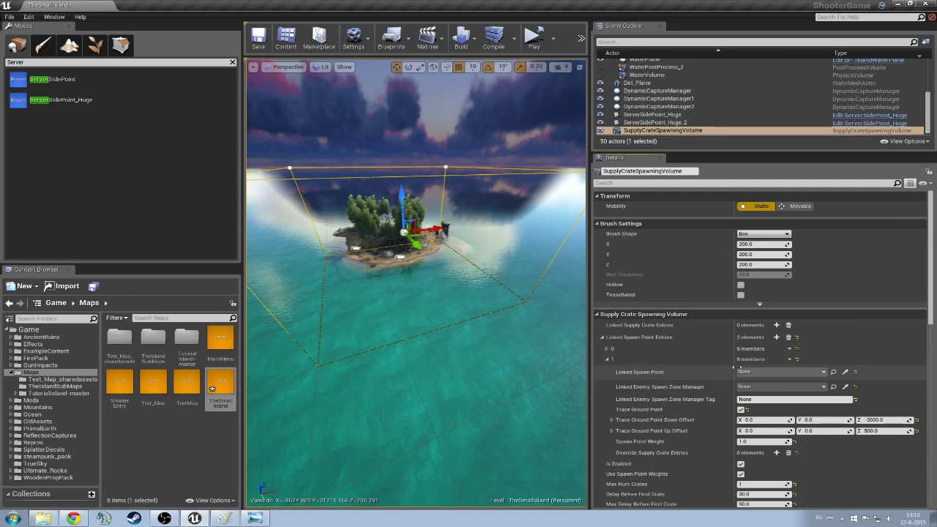
pyautogui.click(741, 372)
pyautogui.write('Server')
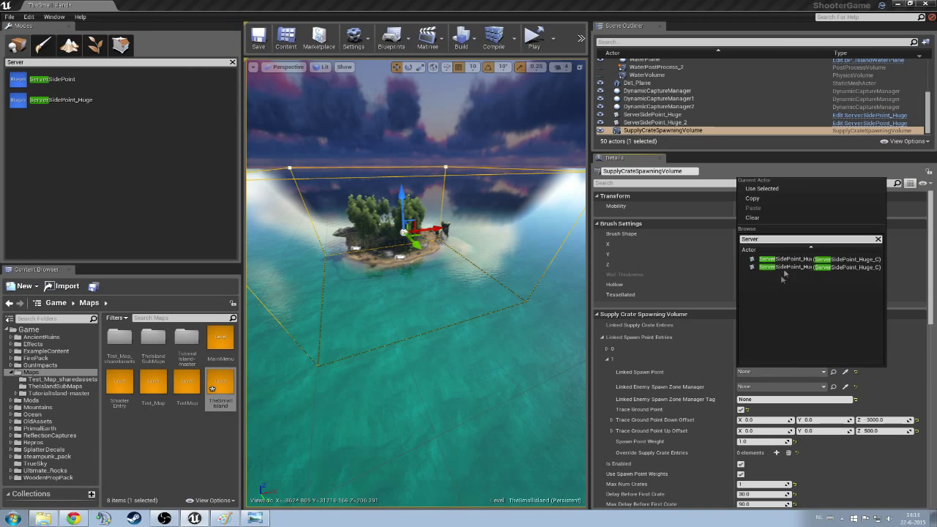
pyautogui.click(790, 267)
pyautogui.click(607, 358)
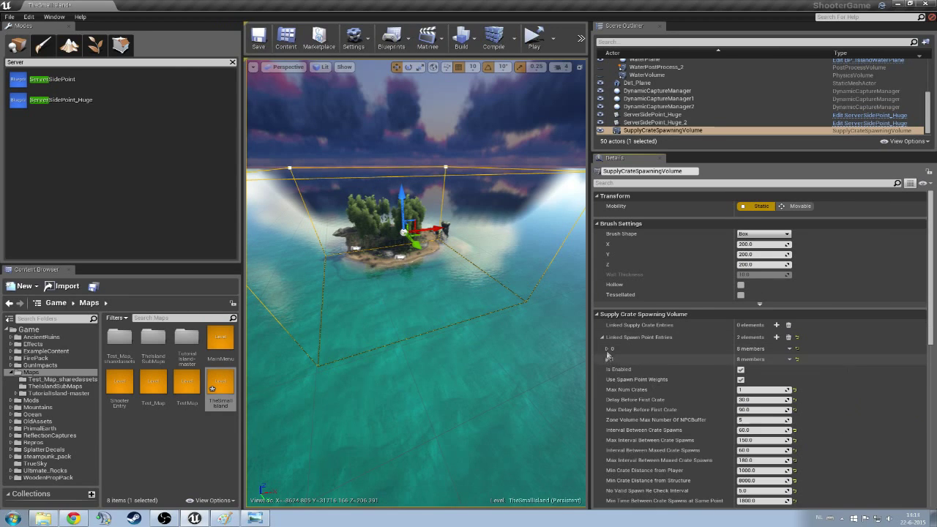
pyautogui.click(607, 349)
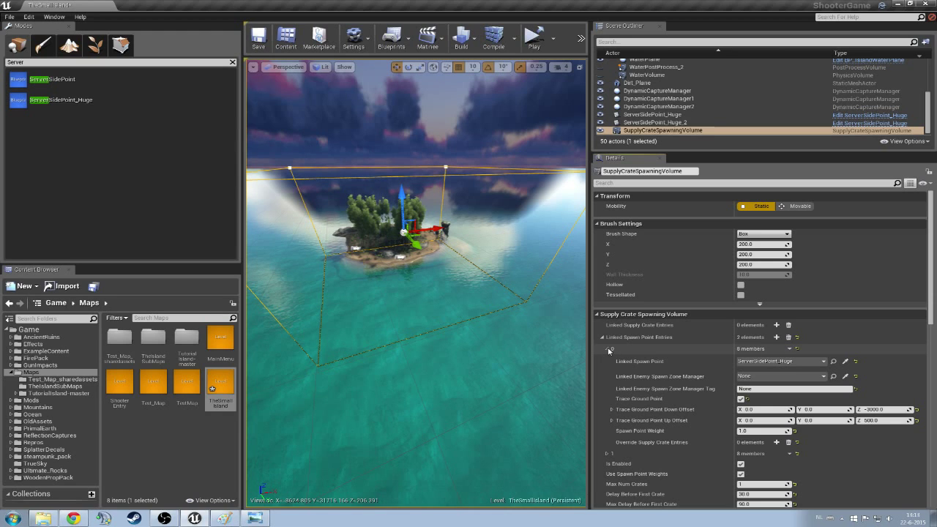
pyautogui.click(608, 349)
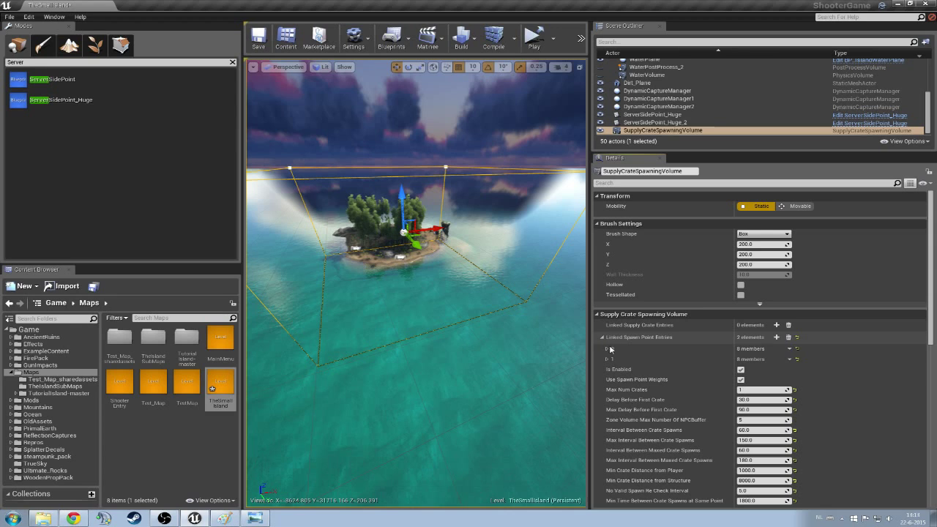
pyautogui.click(607, 349)
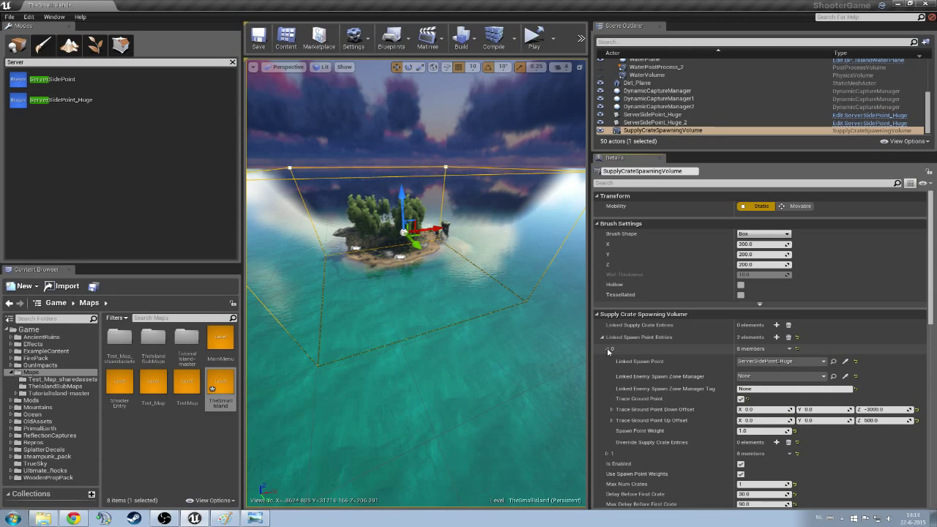
pyautogui.click(607, 349)
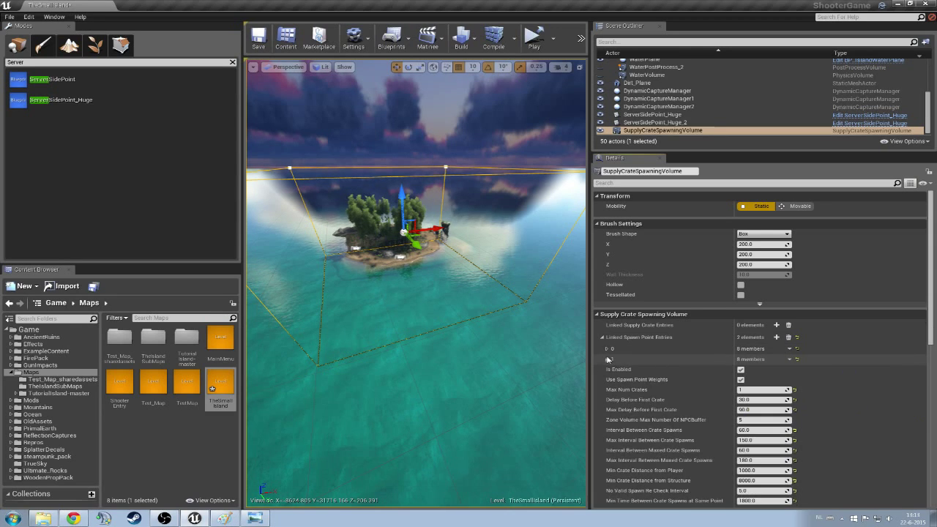
# Collapse the spawn point entries and add four Linked Supply Crate Entries.
pyautogui.click(602, 337)
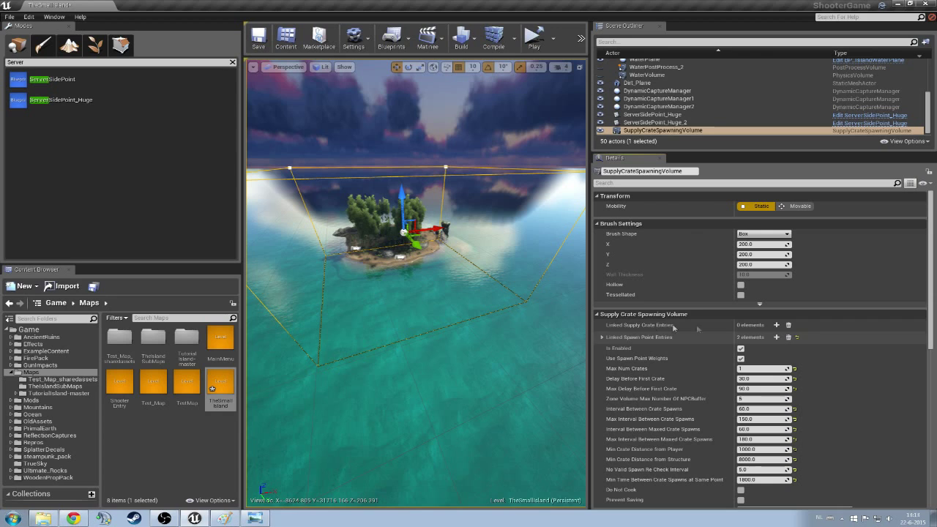
pyautogui.click(776, 325)
pyautogui.click(776, 325)
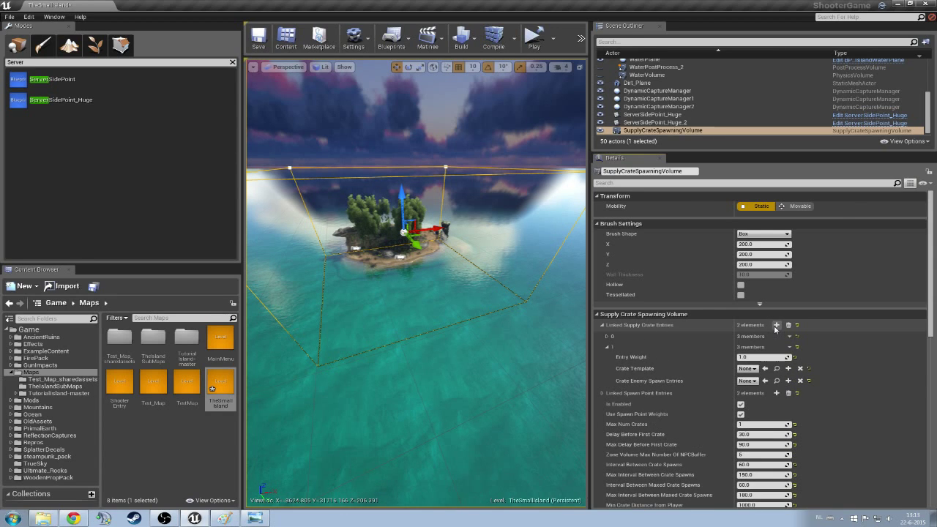
pyautogui.click(776, 325)
pyautogui.click(776, 325)
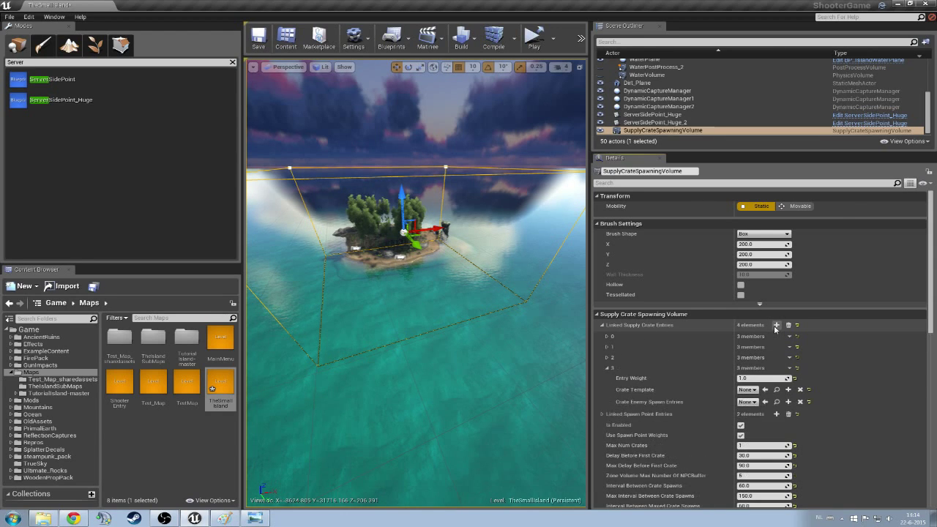
# Set entries 0 and 1 crate templates to SupplyCrate_Level03 and SupplyCrate_Level03_Double.
pyautogui.click(607, 336)
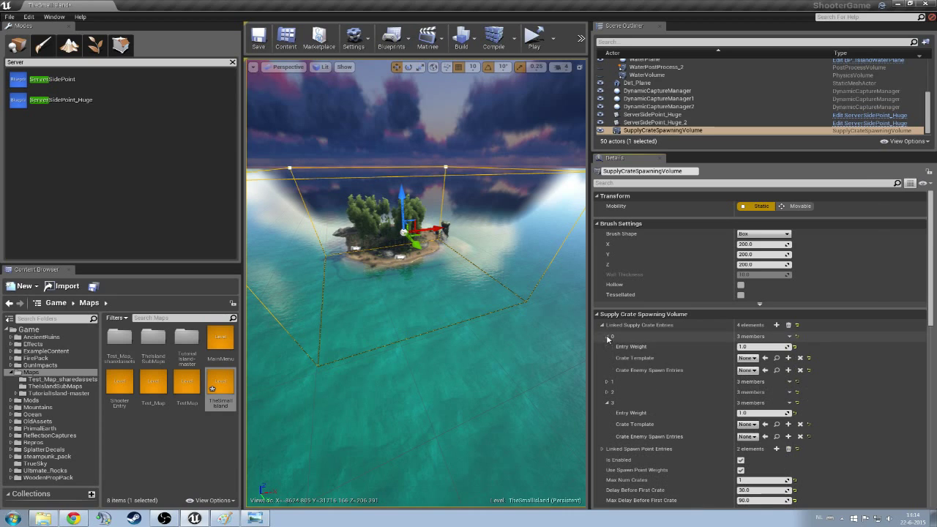
pyautogui.click(746, 358)
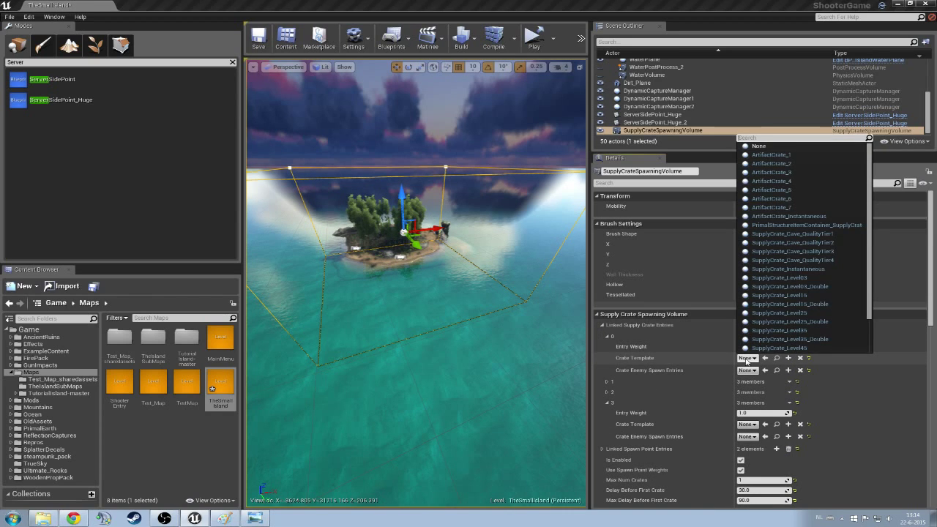
pyautogui.click(779, 277)
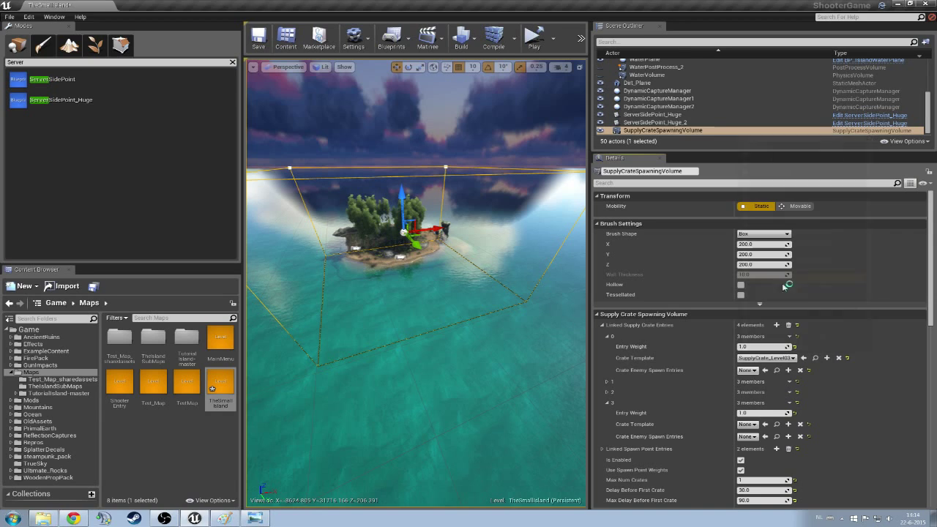
pyautogui.click(607, 381)
pyautogui.click(746, 402)
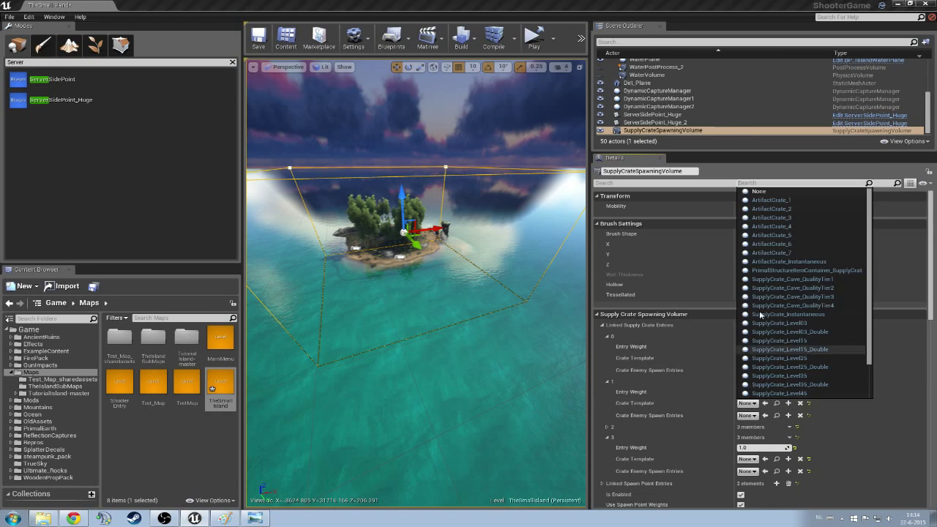
pyautogui.click(780, 331)
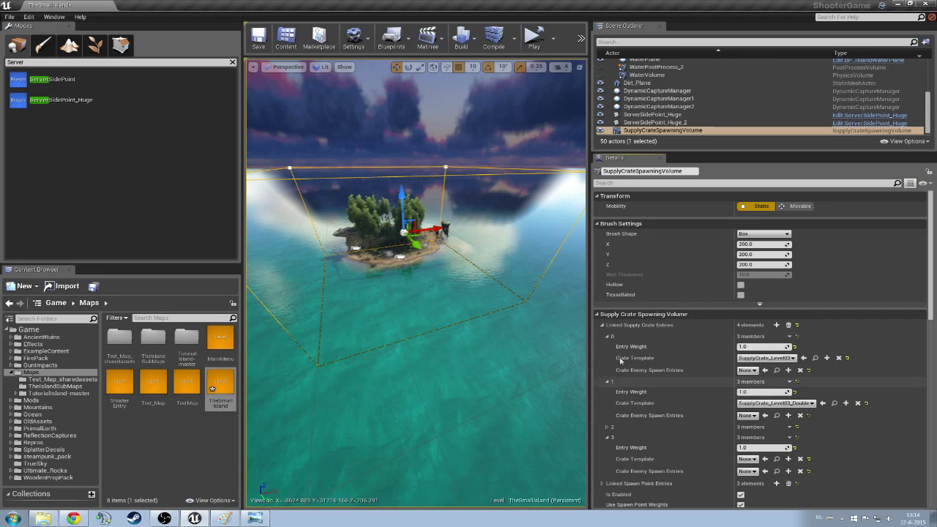
pyautogui.click(748, 370)
pyautogui.scroll(-1, 777, 336)
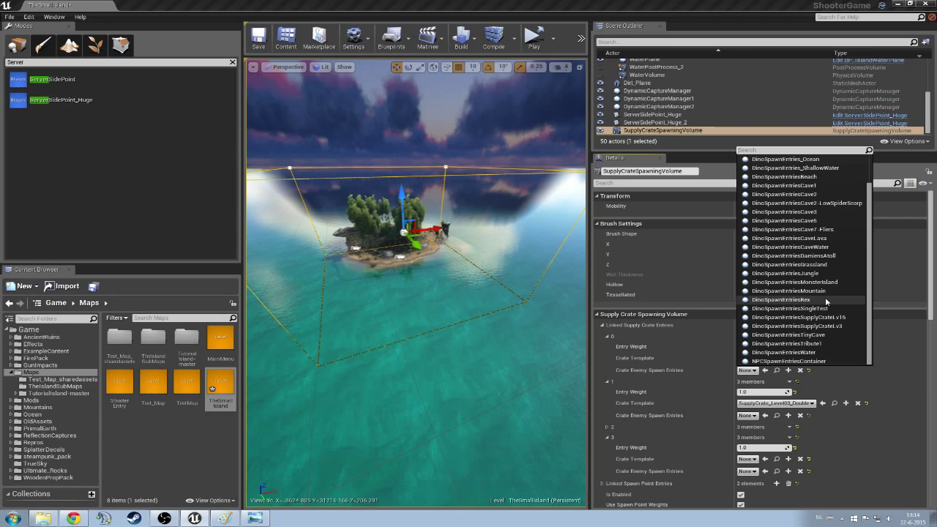
pyautogui.scroll(2, 825, 297)
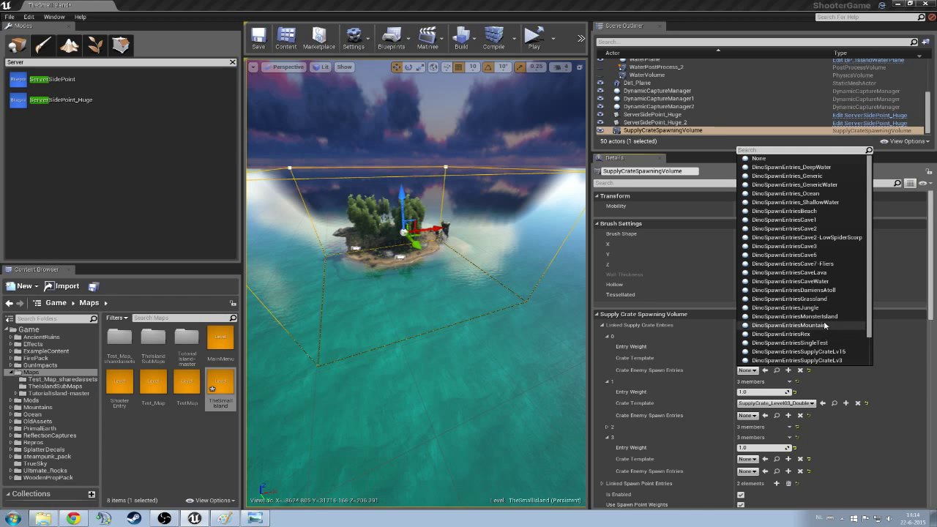
pyautogui.scroll(-1, 823, 323)
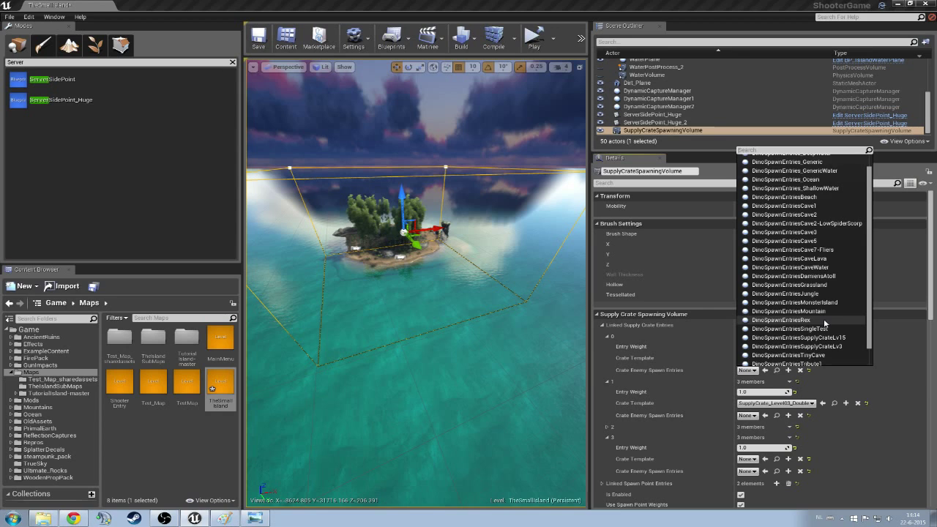
pyautogui.click(744, 372)
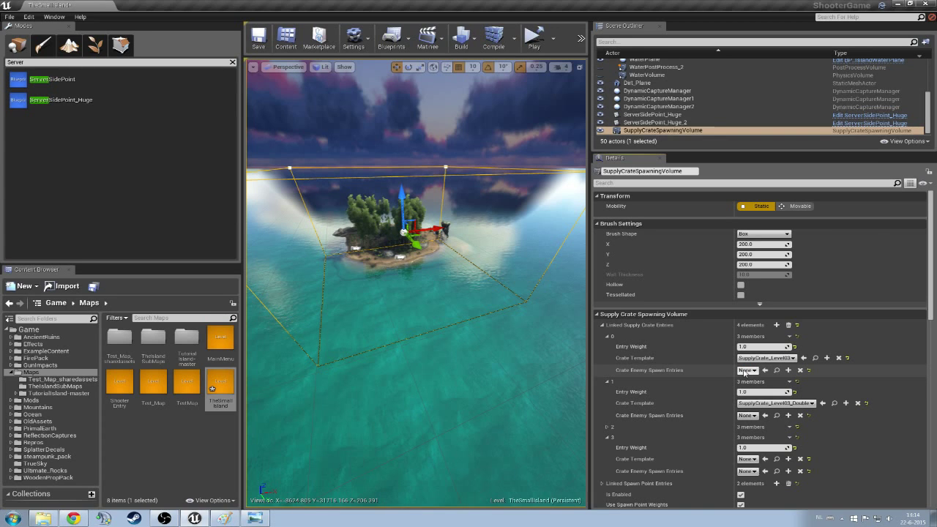
# Set entries 2 and 3 crate templates to SupplyCrate_Level15 and SupplyCrate_Level15_Double.
pyautogui.scroll(-1, 744, 372)
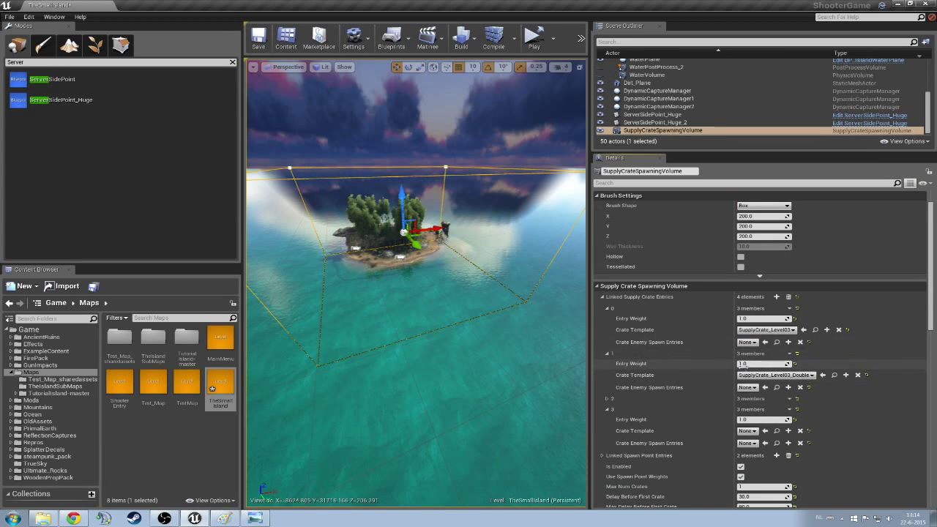
pyautogui.click(608, 309)
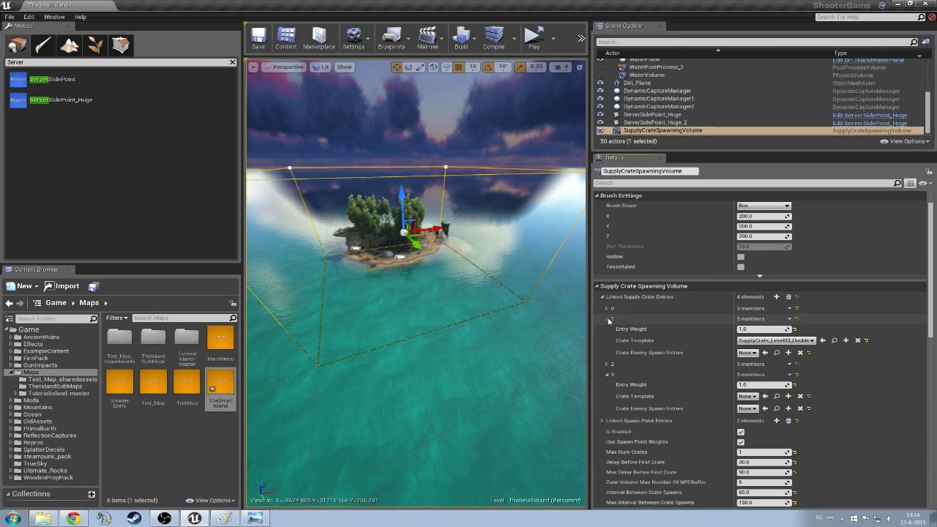
pyautogui.click(608, 320)
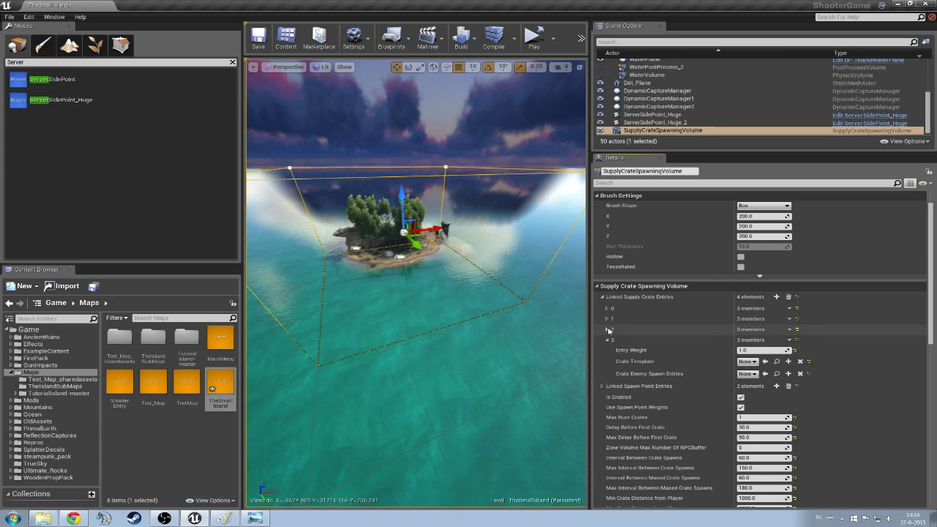
pyautogui.click(608, 330)
pyautogui.click(747, 354)
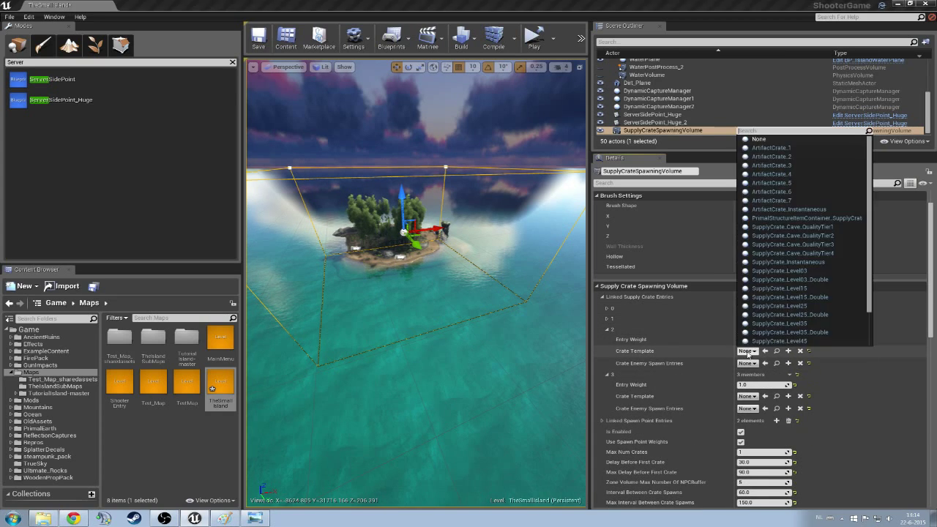
pyautogui.click(786, 289)
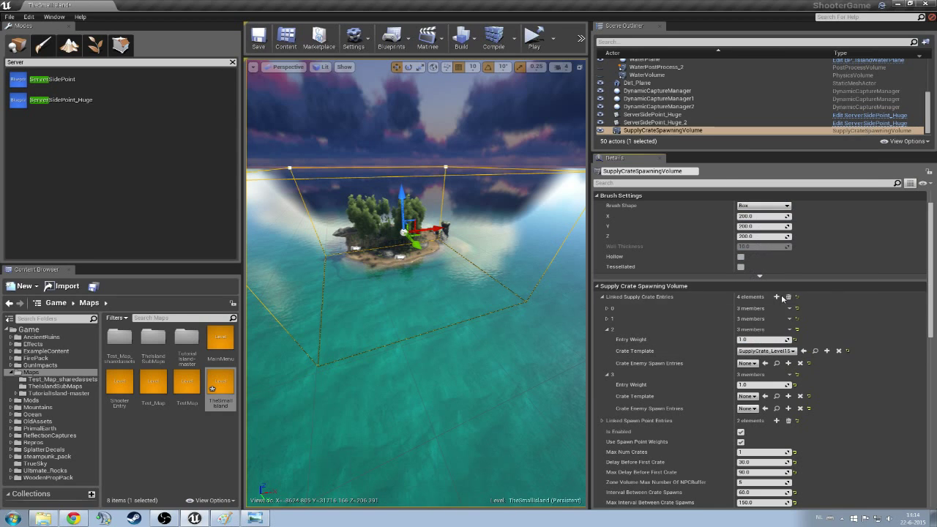
pyautogui.click(747, 396)
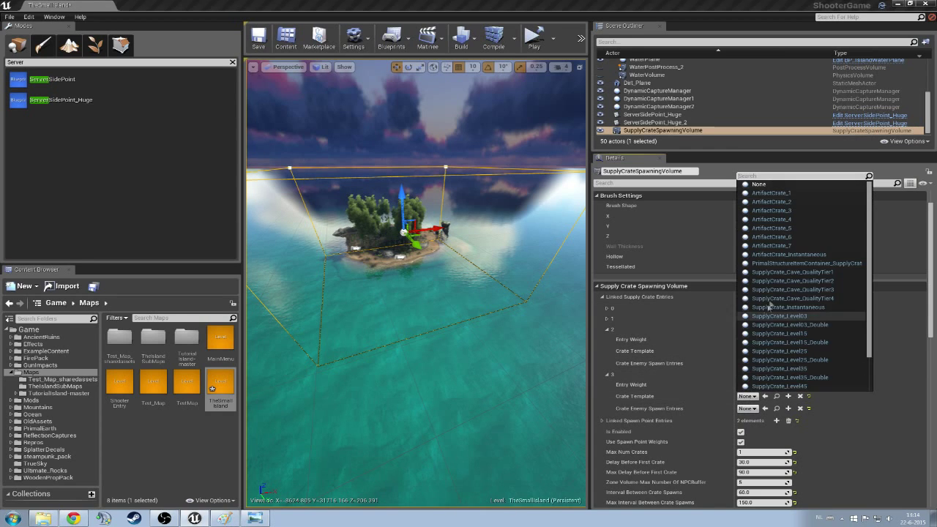
pyautogui.click(781, 345)
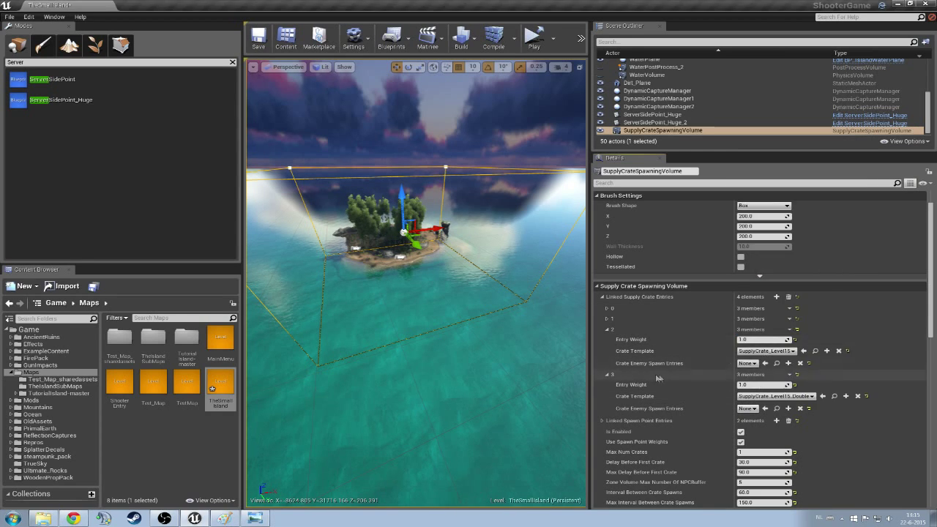
pyautogui.click(606, 375)
pyautogui.click(608, 330)
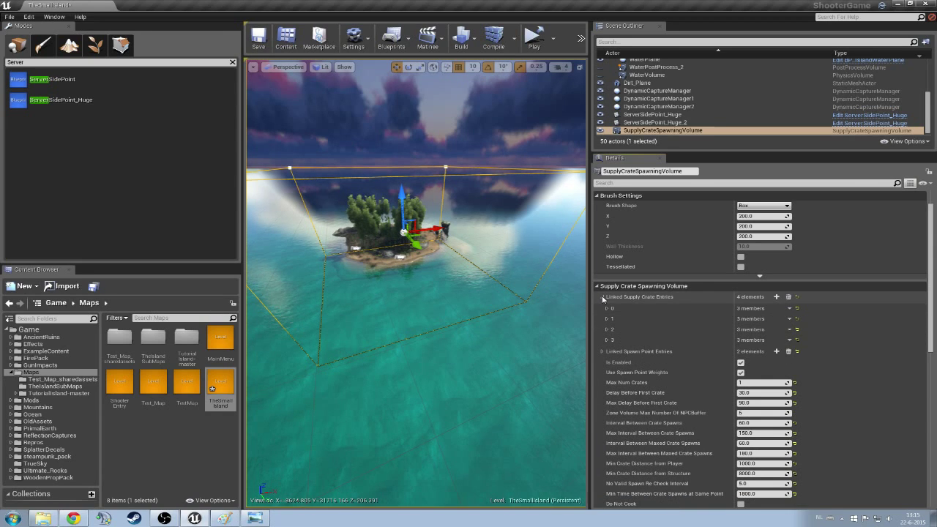
# Collapse the supply crate entries and browse the sublevel maps in Game/Maps/TheIslandSubMaps.
pyautogui.click(603, 297)
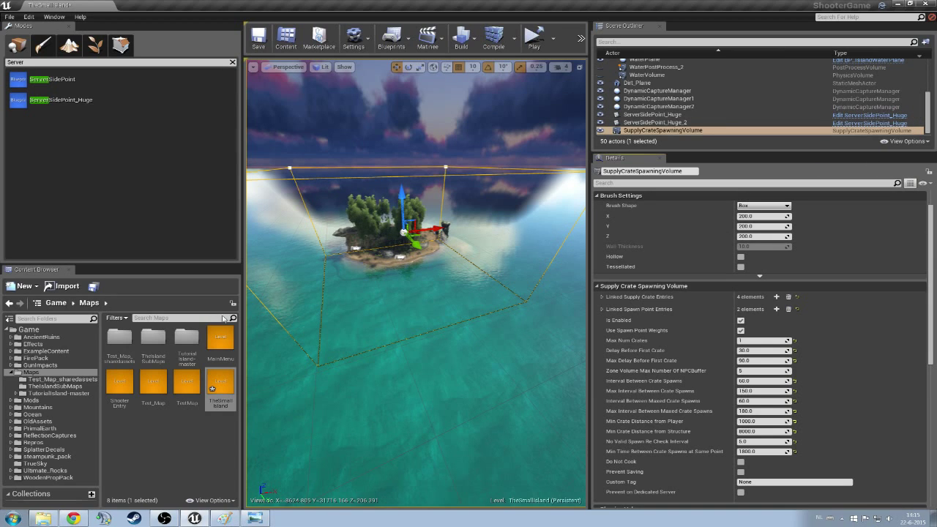
pyautogui.click(140, 455)
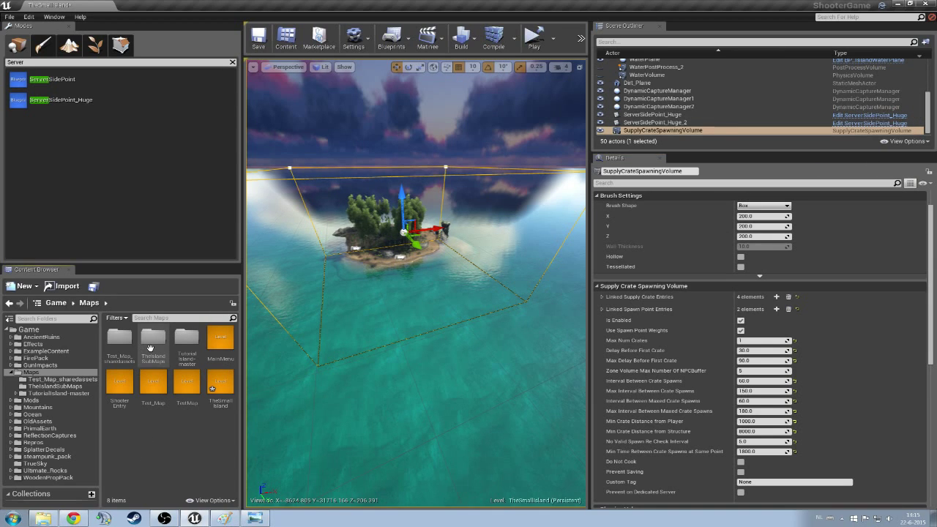
pyautogui.doubleClick(150, 347)
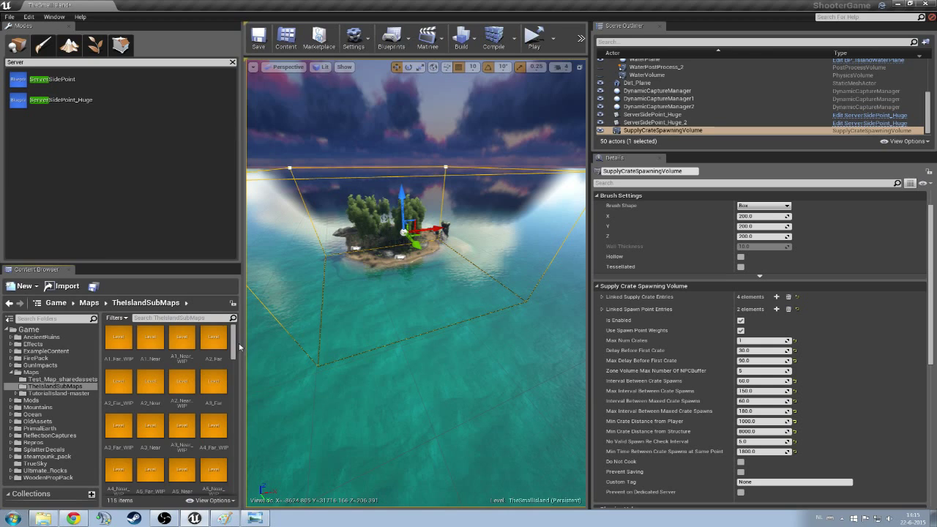
pyautogui.scroll(-1, 234, 361)
pyautogui.moveTo(234, 361); pyautogui.dragTo(233, 461)
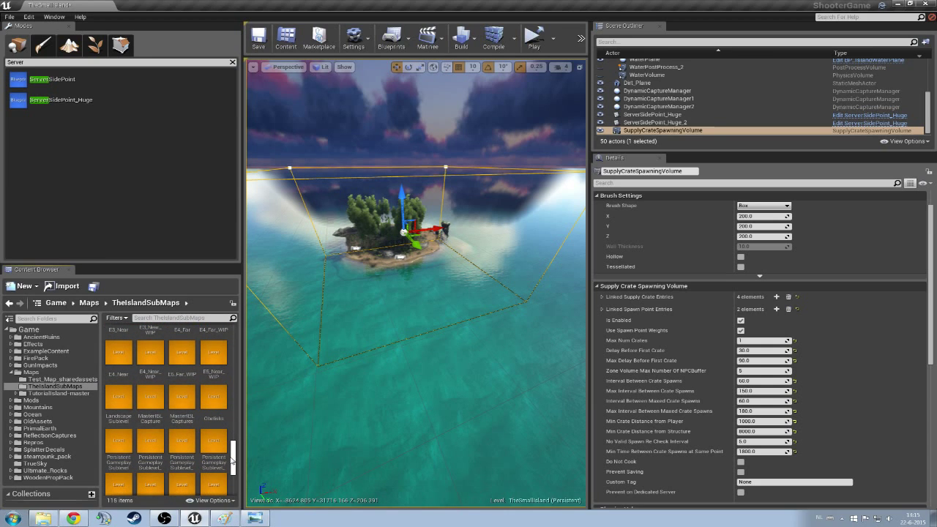
pyautogui.scroll(-2, 198, 445)
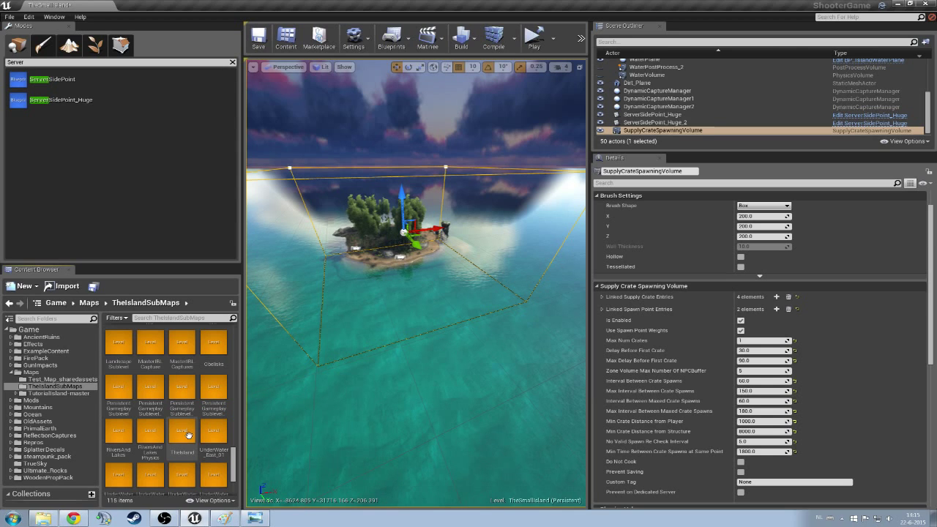
pyautogui.scroll(-1, 234, 468)
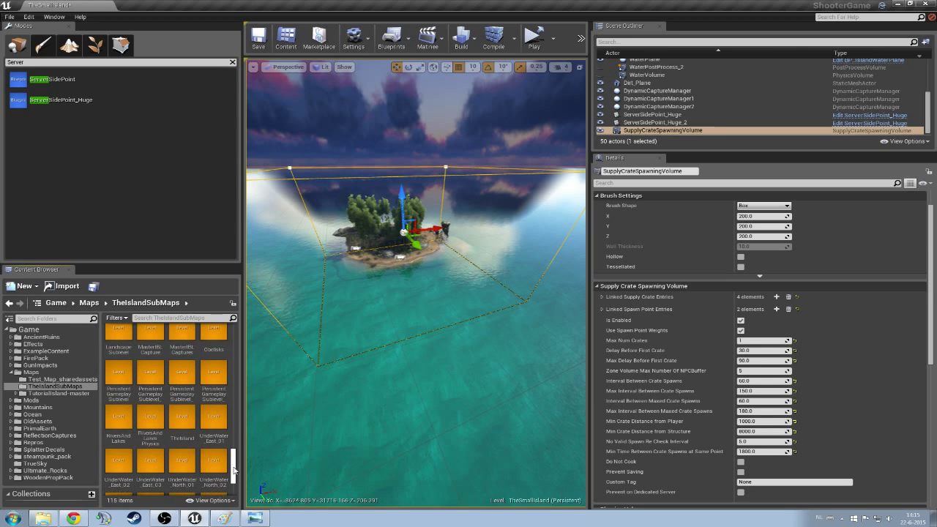